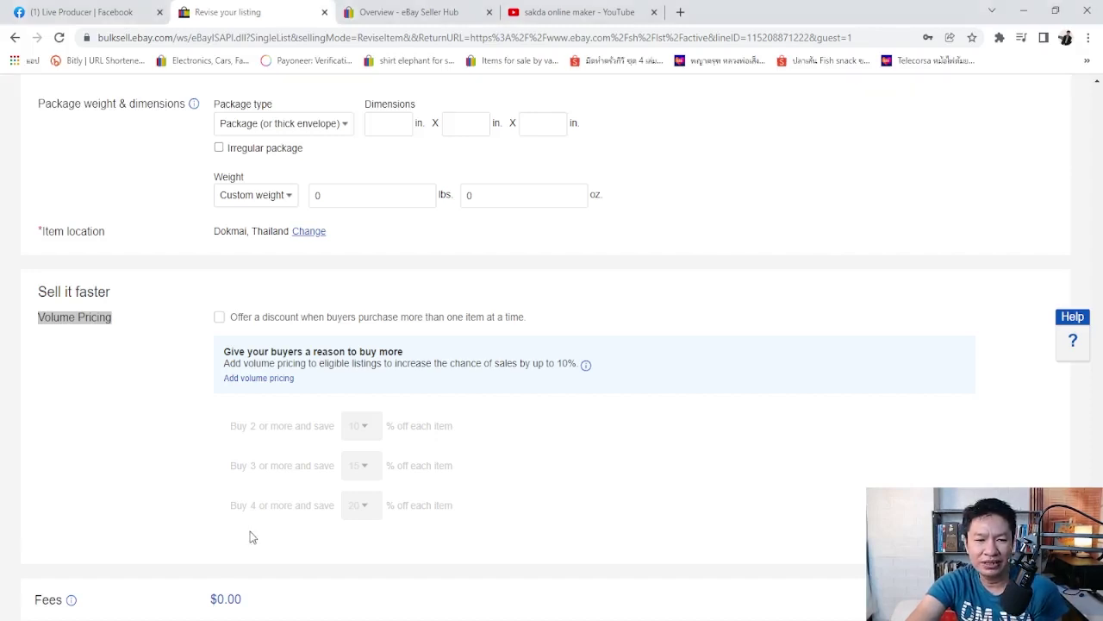
- Enable volume pricing for the listing and set the discount for buying 2 or more to 5% off each item
click(110, 330)
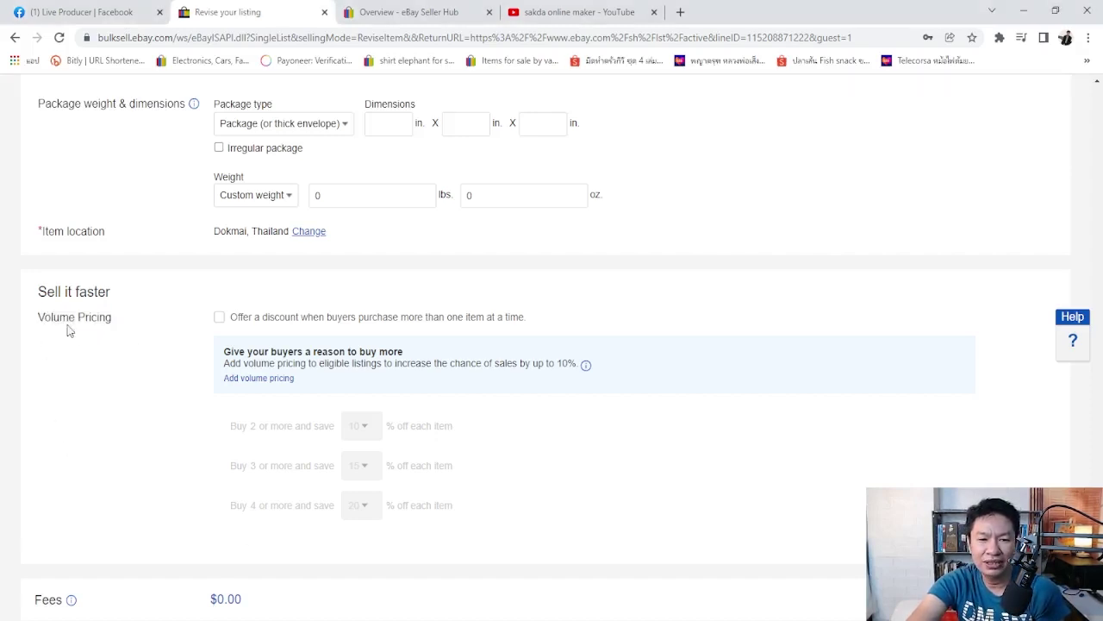
scroll(576, 445, down, 2)
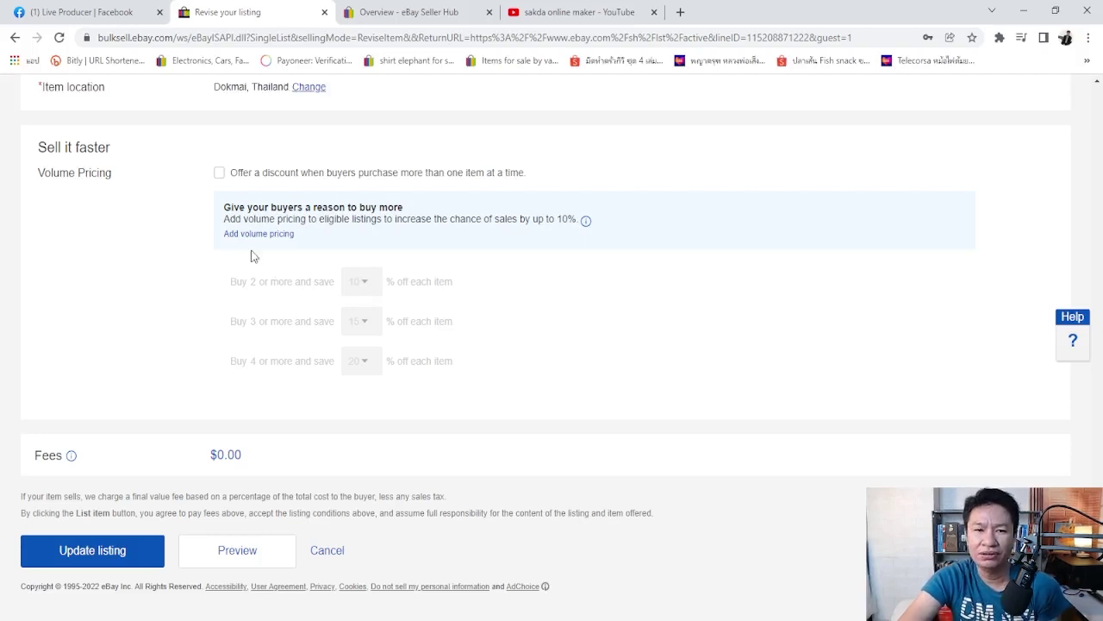
click(219, 175)
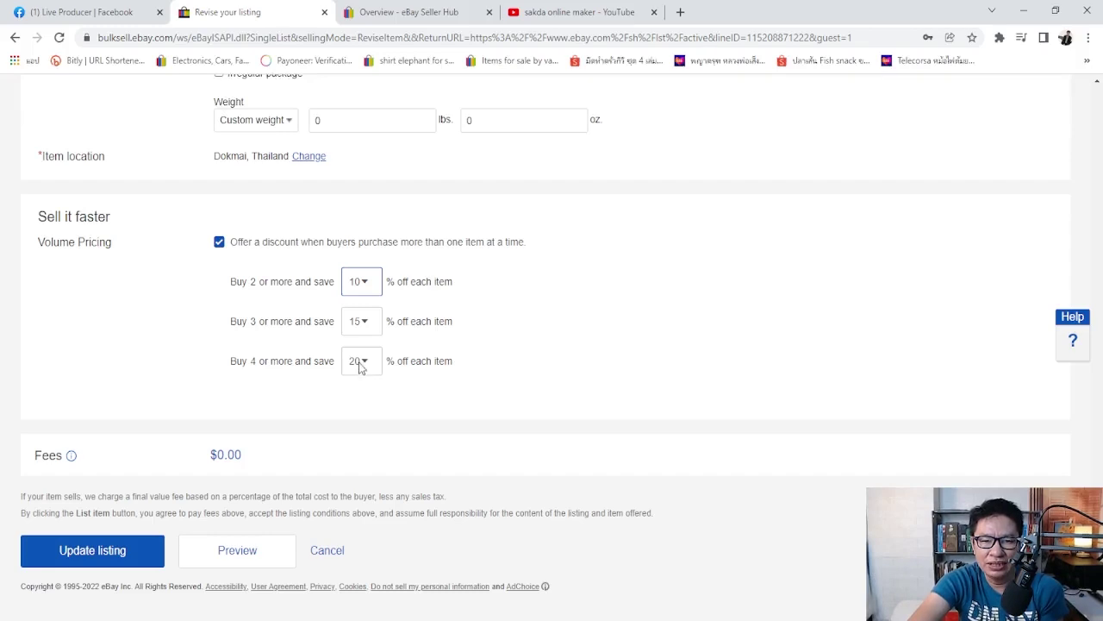
key(Up)
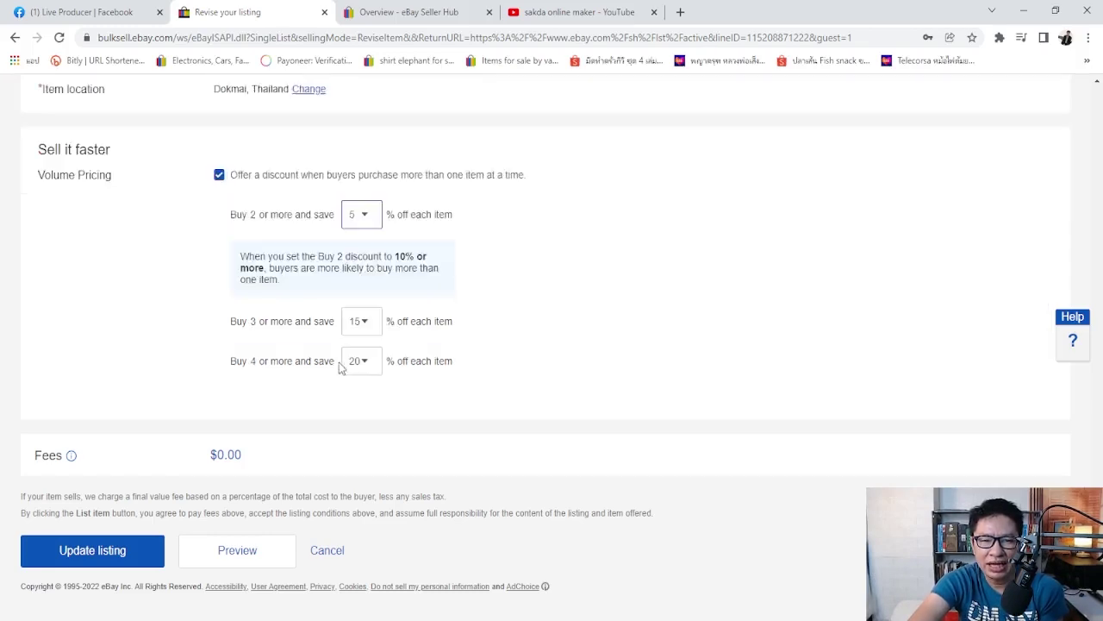
click(575, 303)
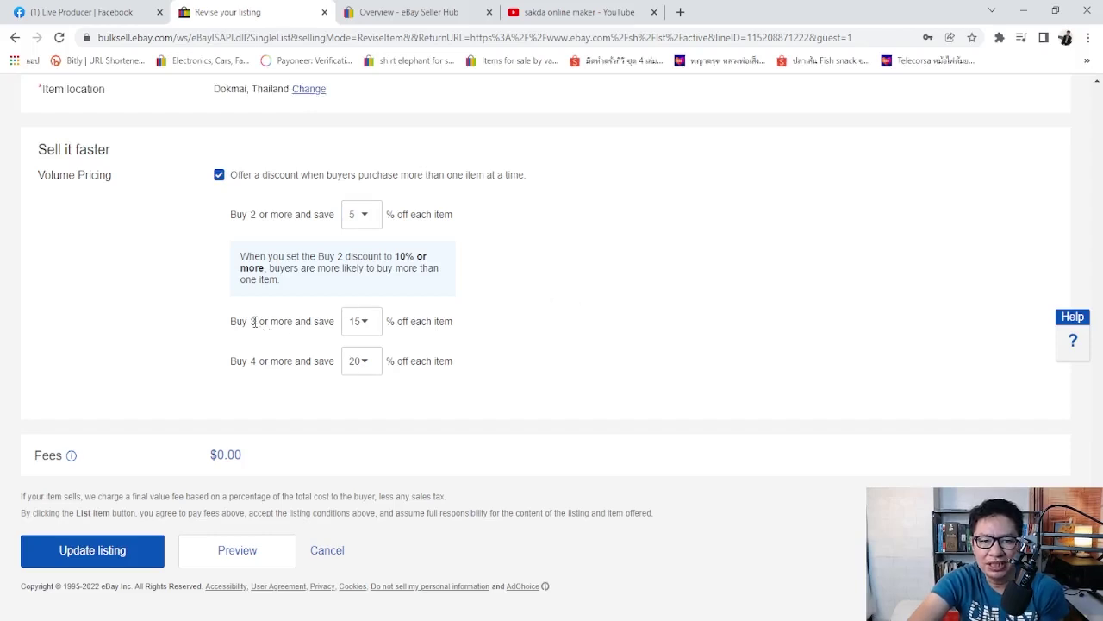
- Set the discount for buying 3 or more to 8% off each item
click(360, 321)
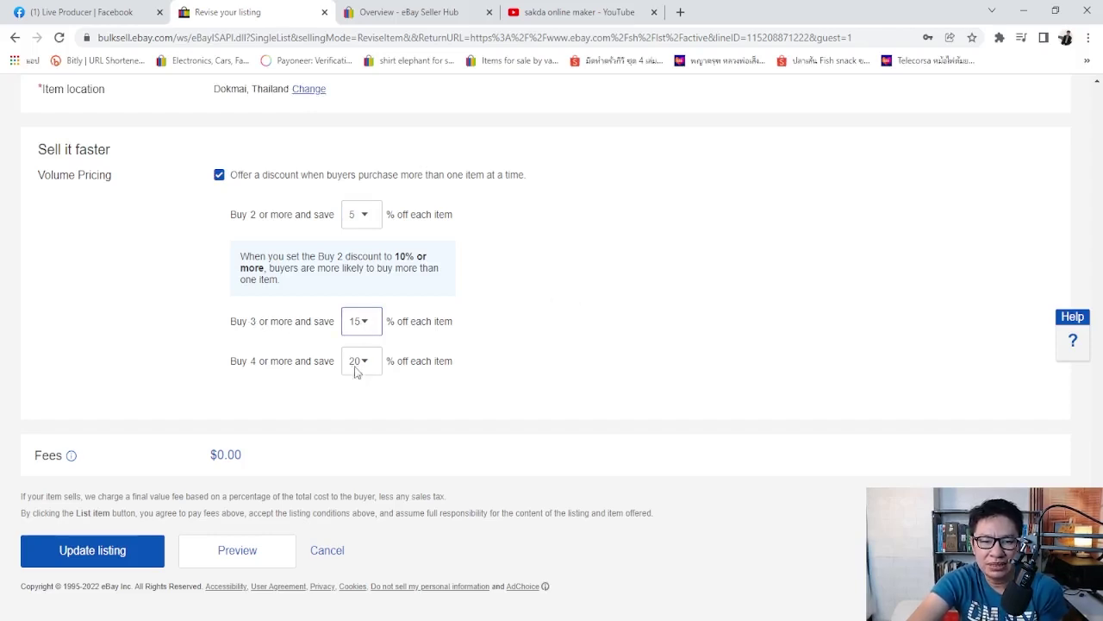
key(Up)
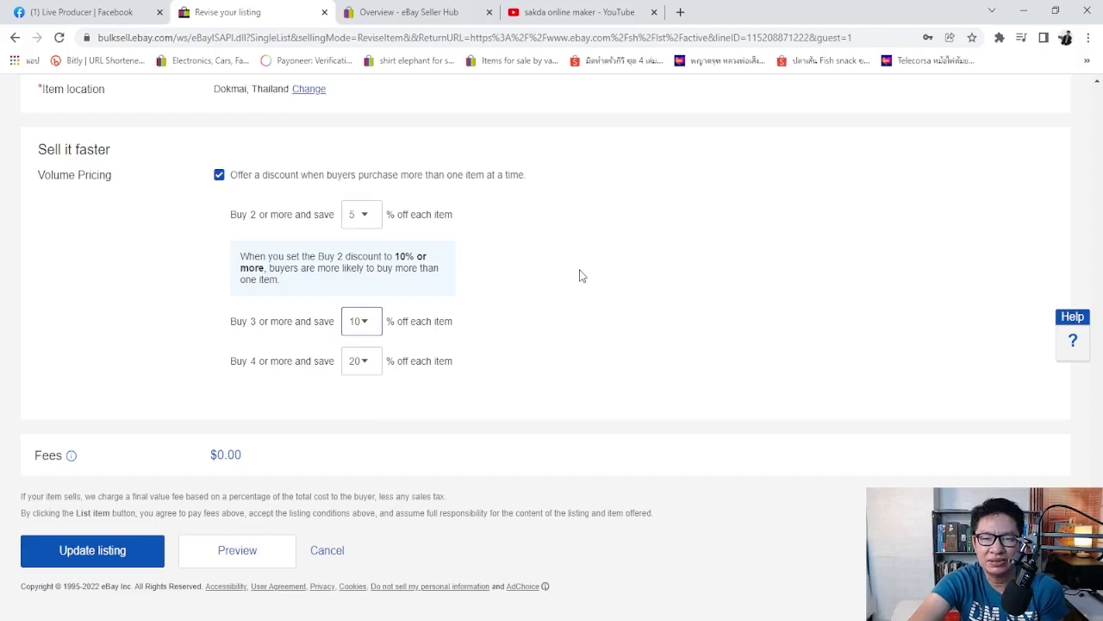
click(581, 276)
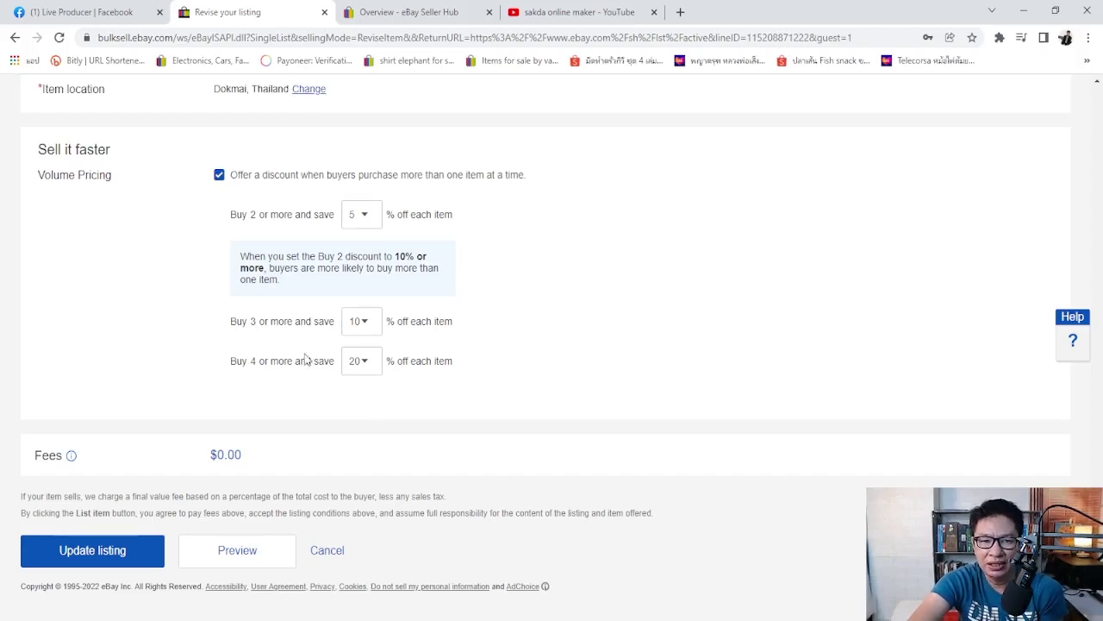
click(364, 324)
click(359, 385)
click(544, 316)
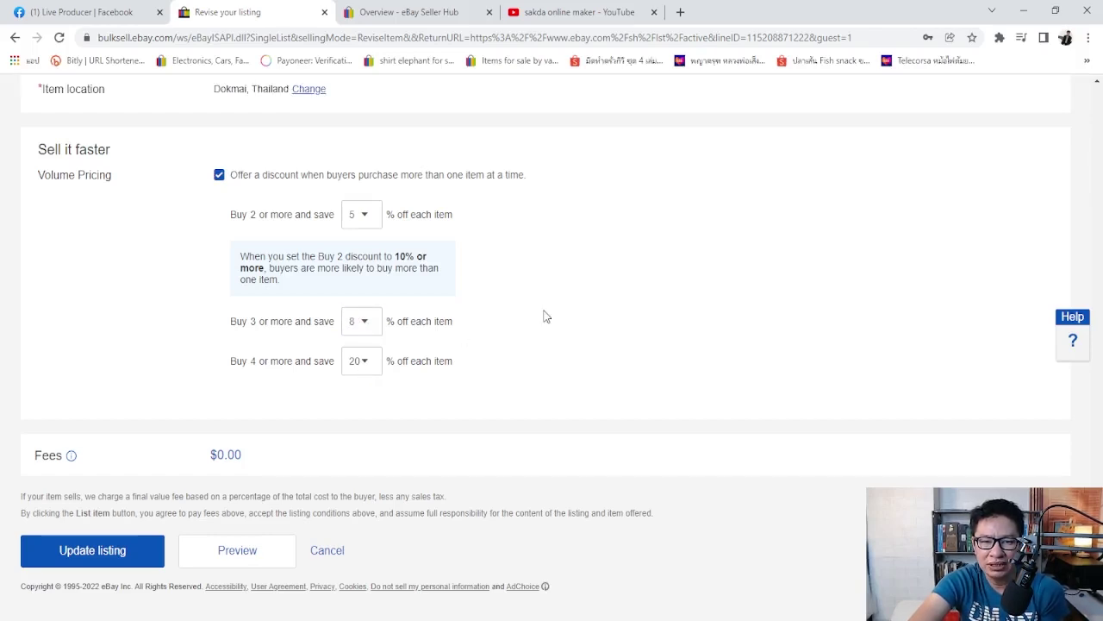
- Set the discount for buying 4 or more to 10% off each item
click(364, 365)
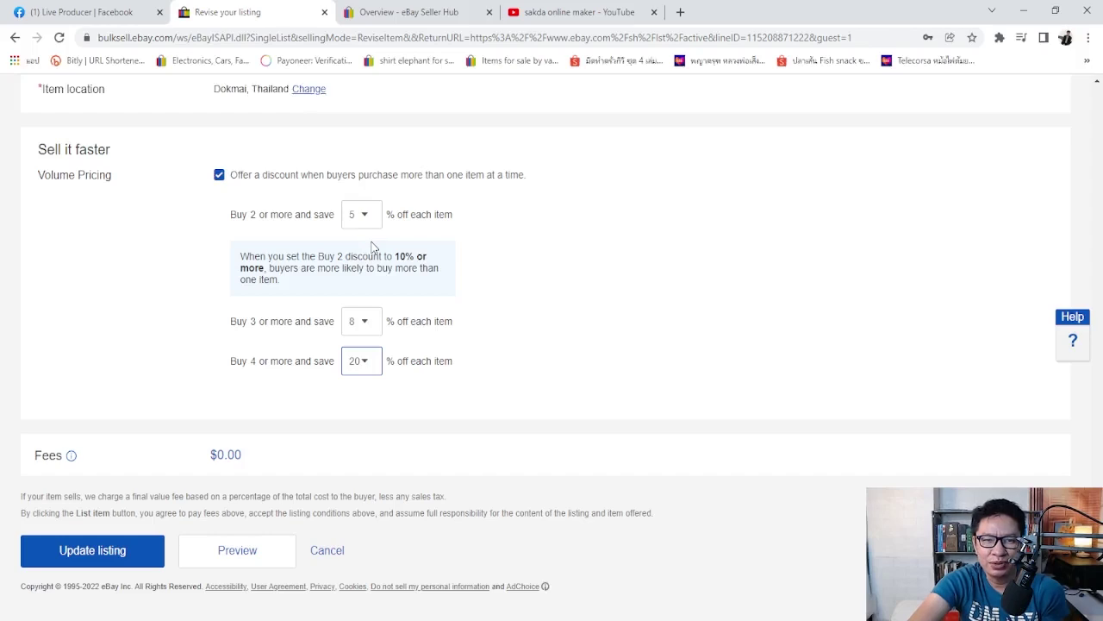
click(660, 323)
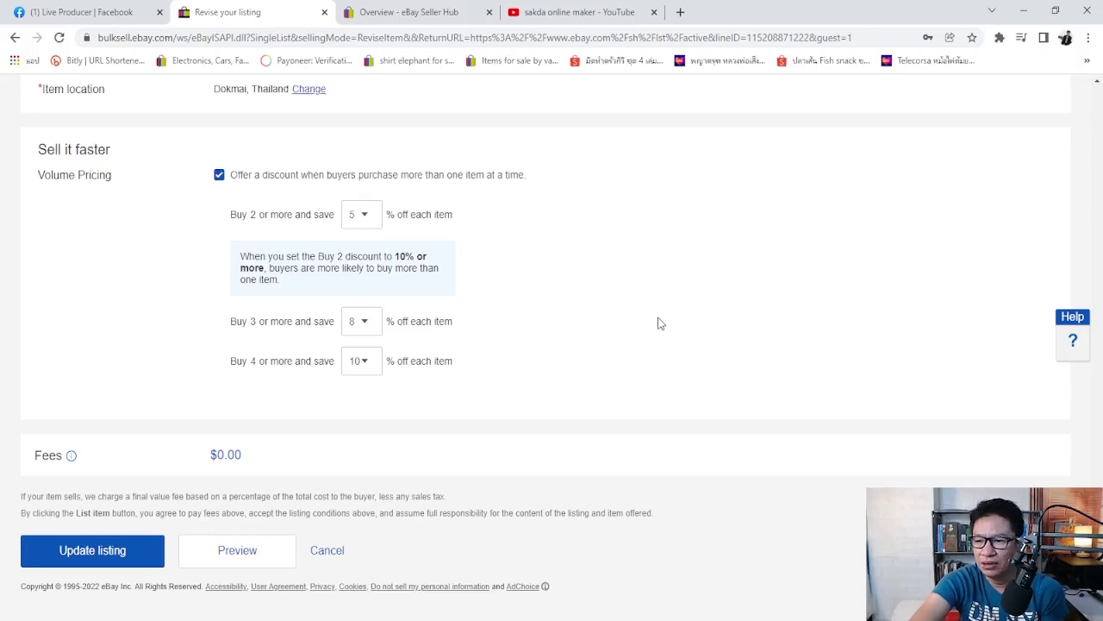
scroll(660, 323, up, 1)
scroll(659, 323, down, 1)
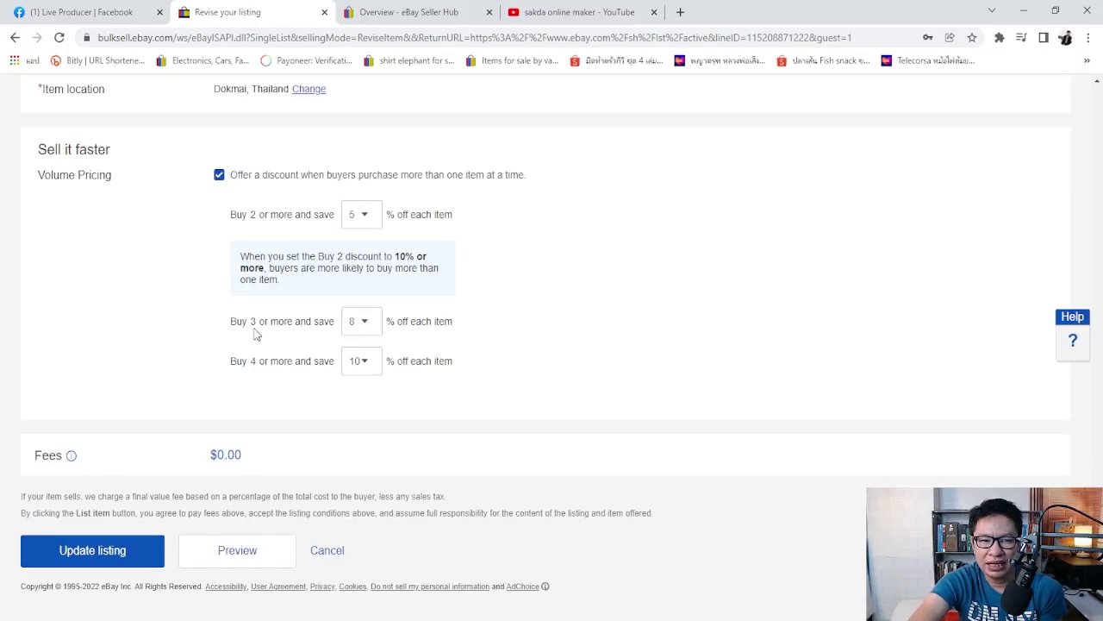
double_click(254, 214)
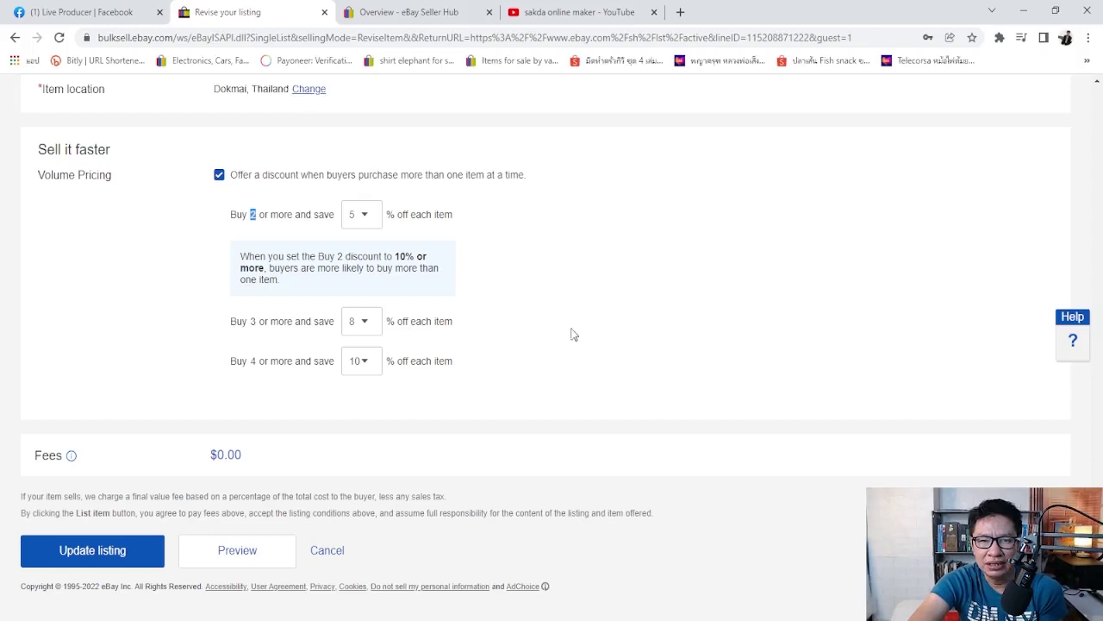
- Set the listing's available quantity to 5
scroll(575, 333, up, 5)
scroll(575, 333, up, 3)
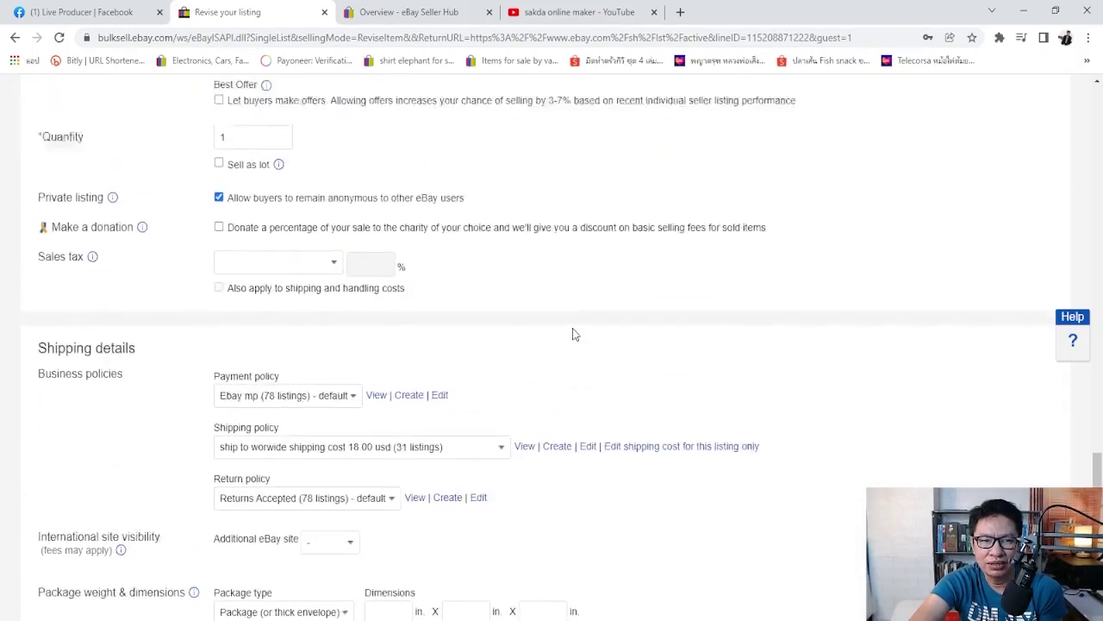
drag(239, 224, 216, 226)
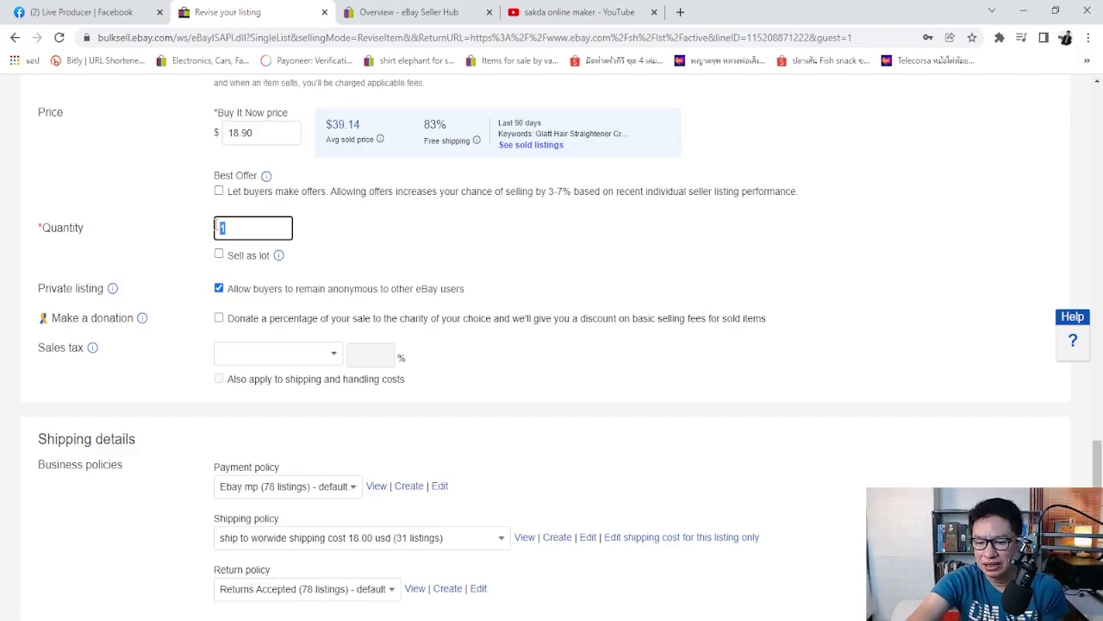
text(5)
click(493, 223)
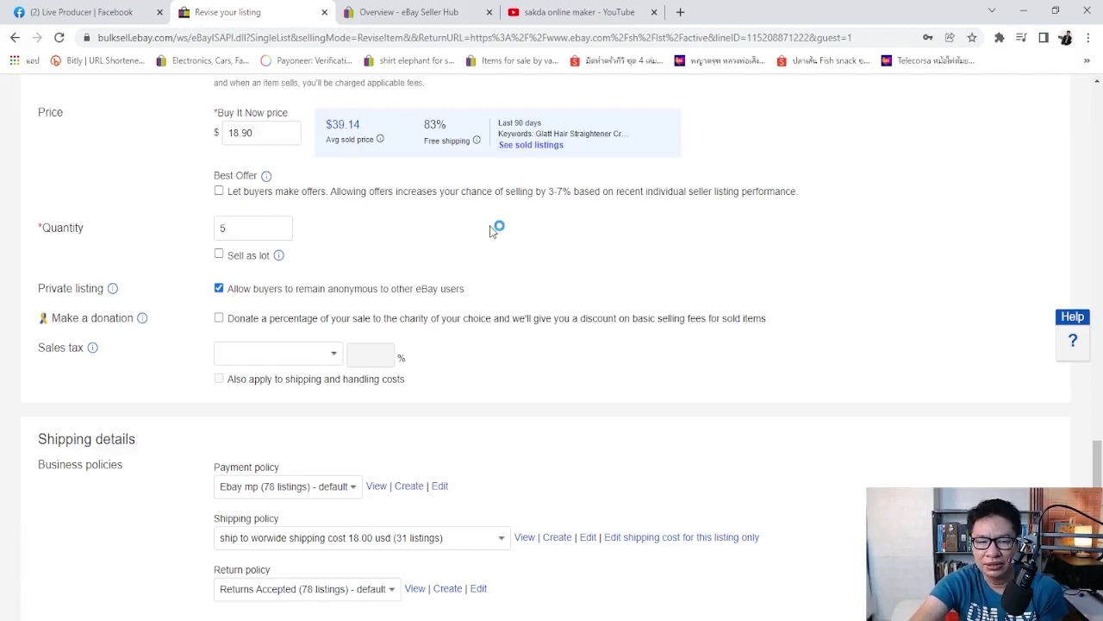
- Try a quantity of 1 for the listing and restore it to 5
click(224, 227)
drag(224, 227, 216, 228)
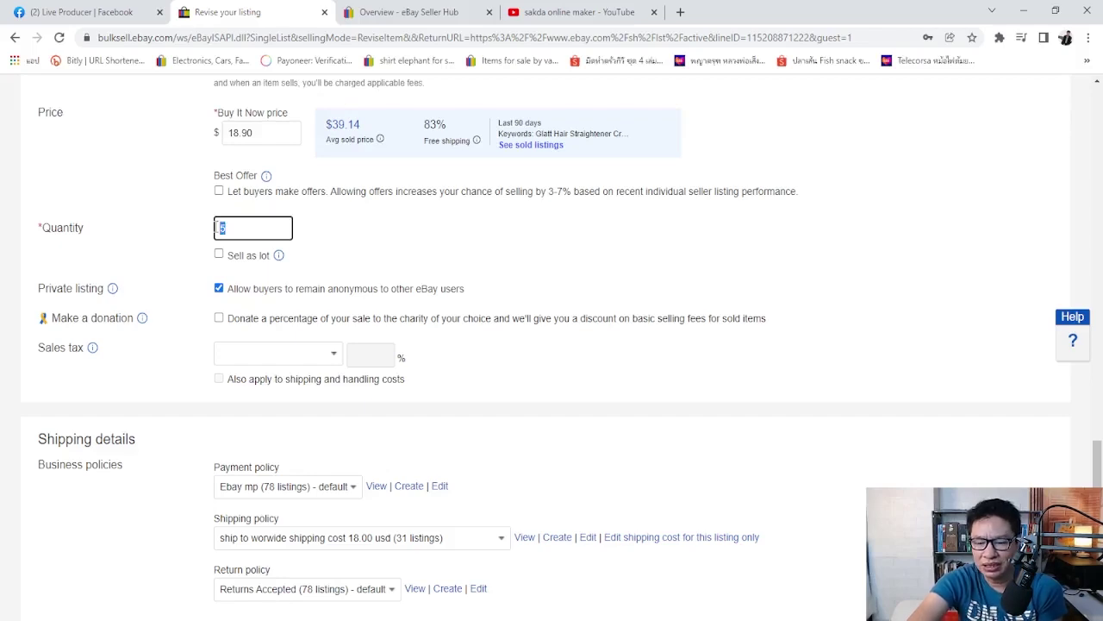
text(1)
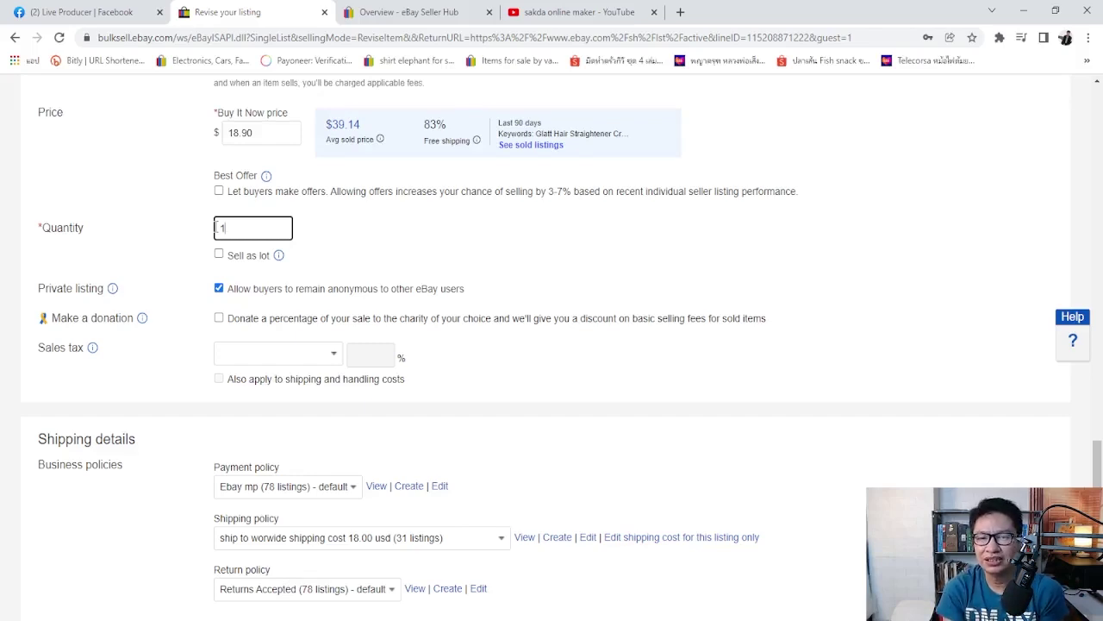
key(BackSpace)
- Review the quantity and volume discount settings and submit the listing update
scroll(537, 310, down, 15)
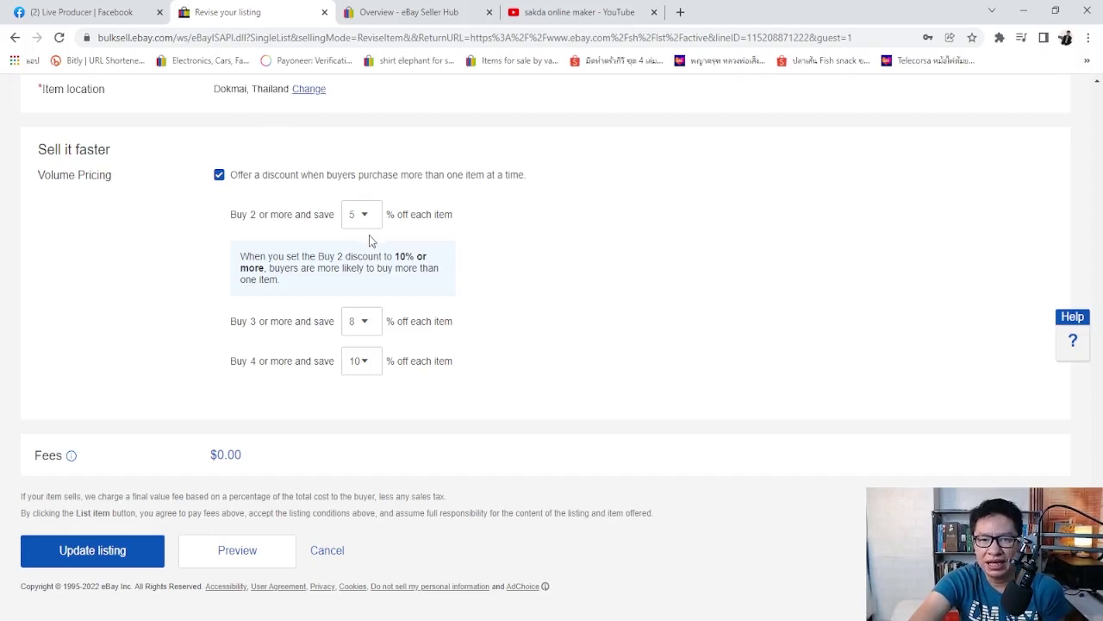
scroll(369, 238, up, 2)
scroll(369, 240, up, 4)
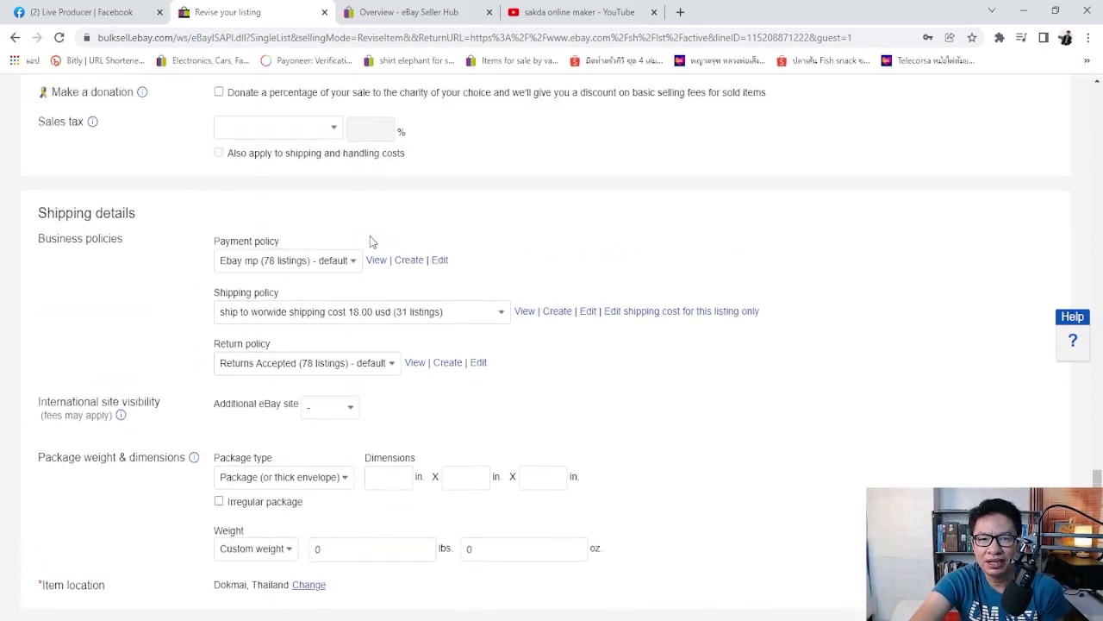
scroll(371, 240, up, 3)
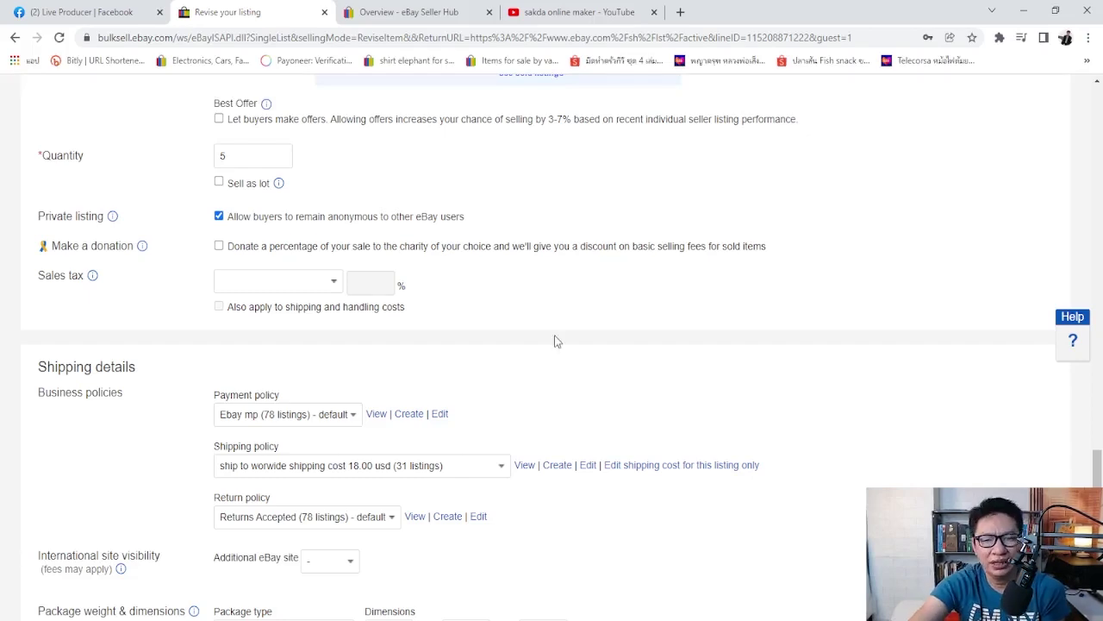
scroll(556, 341, down, 3)
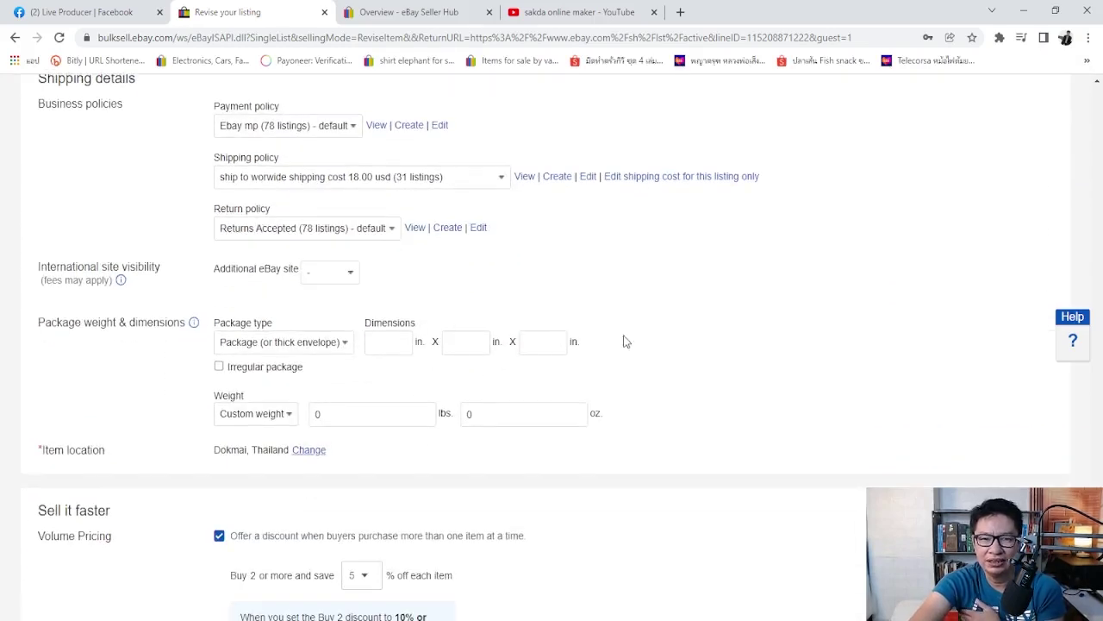
scroll(625, 342, down, 4)
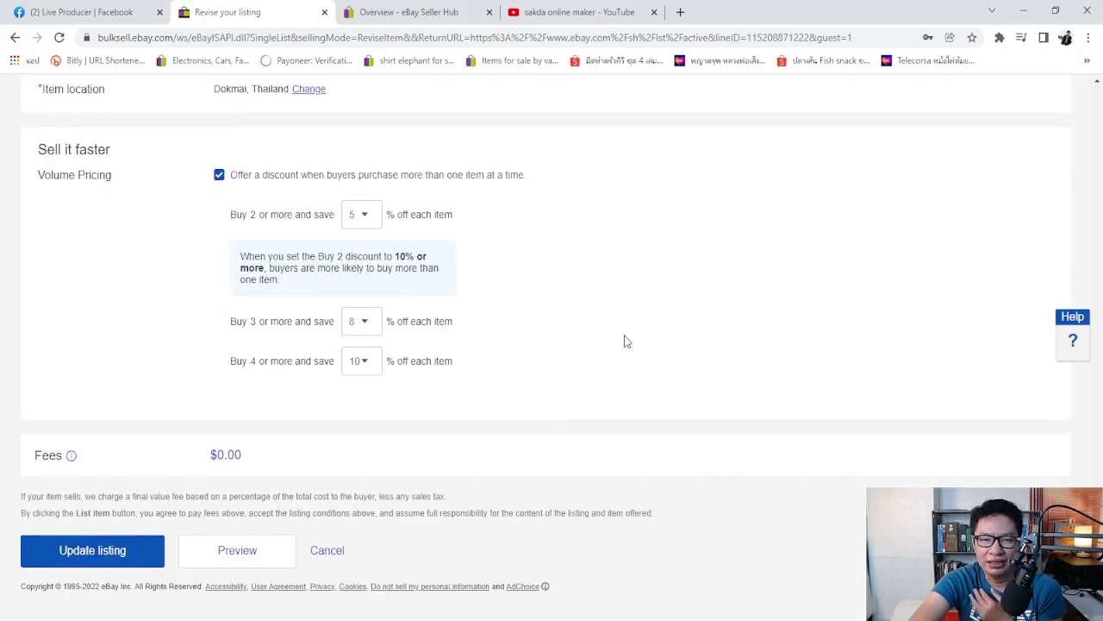
click(116, 560)
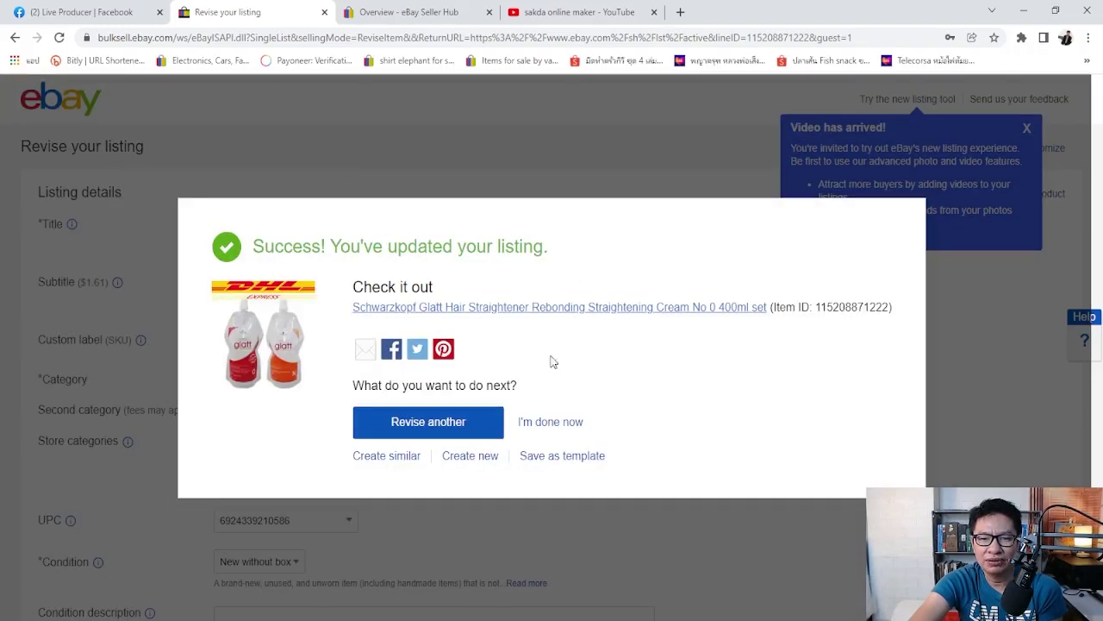
- Open the updated Schwarzkopf Glatt listing and examine its volume pricing tiers, available quantity and buy-more savings banner
click(528, 308)
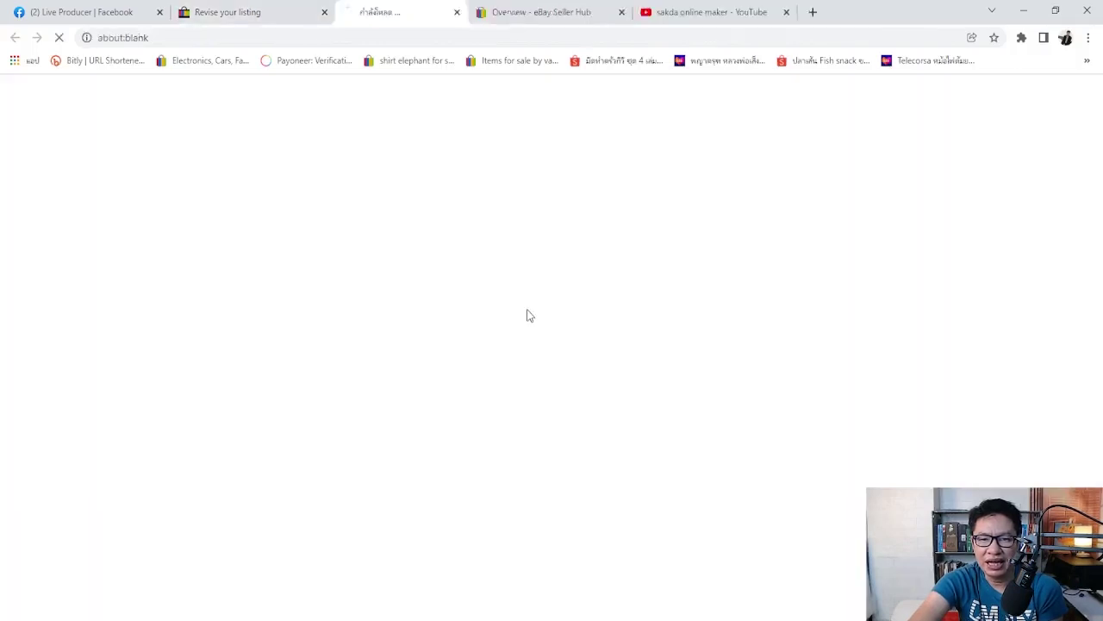
scroll(715, 333, down, 3)
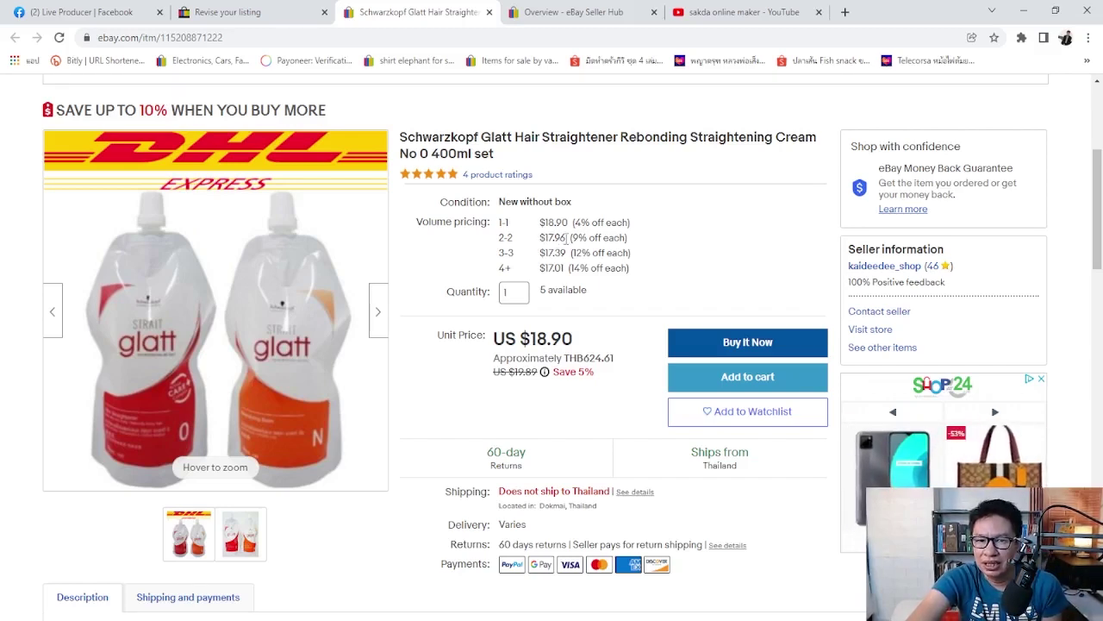
scroll(731, 357, up, 3)
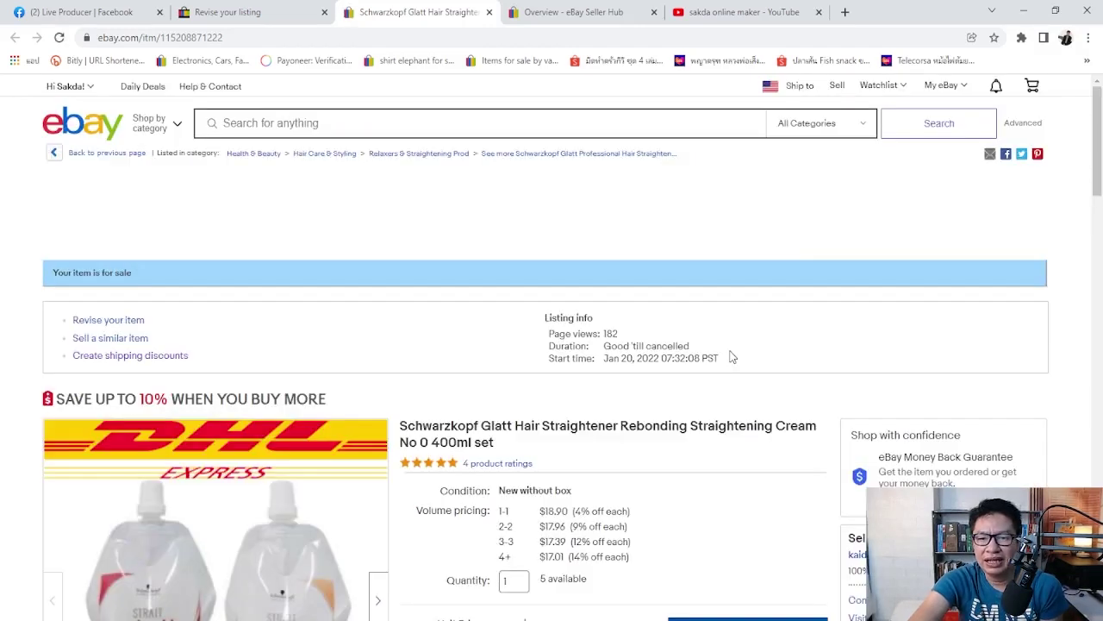
scroll(731, 357, down, 2)
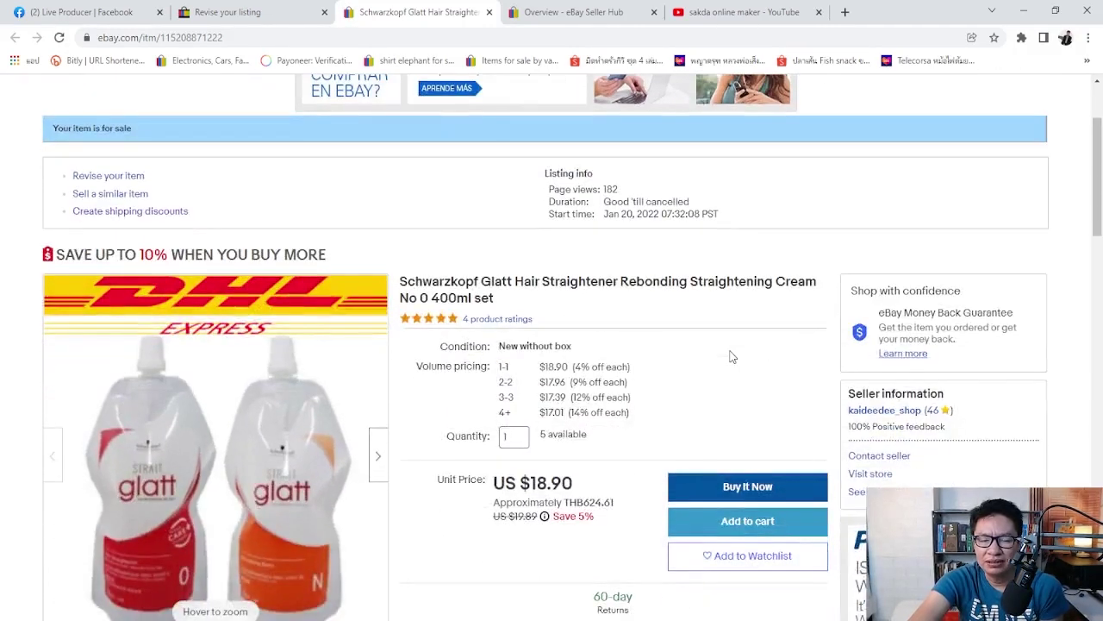
scroll(690, 358, down, 2)
scroll(562, 368, up, 1)
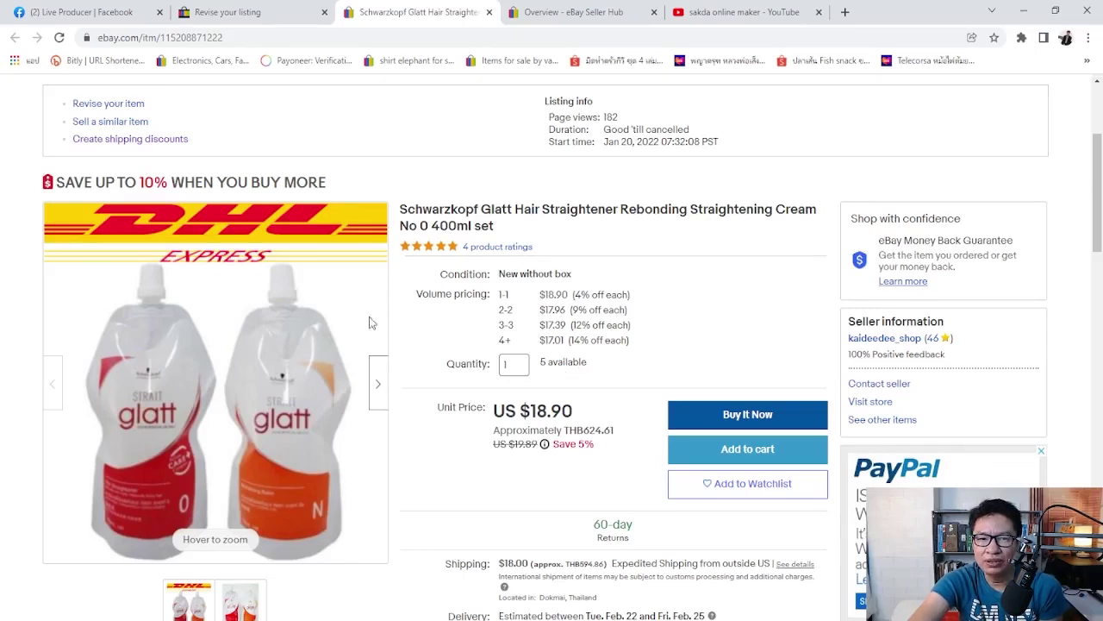
mouse_move(136, 300)
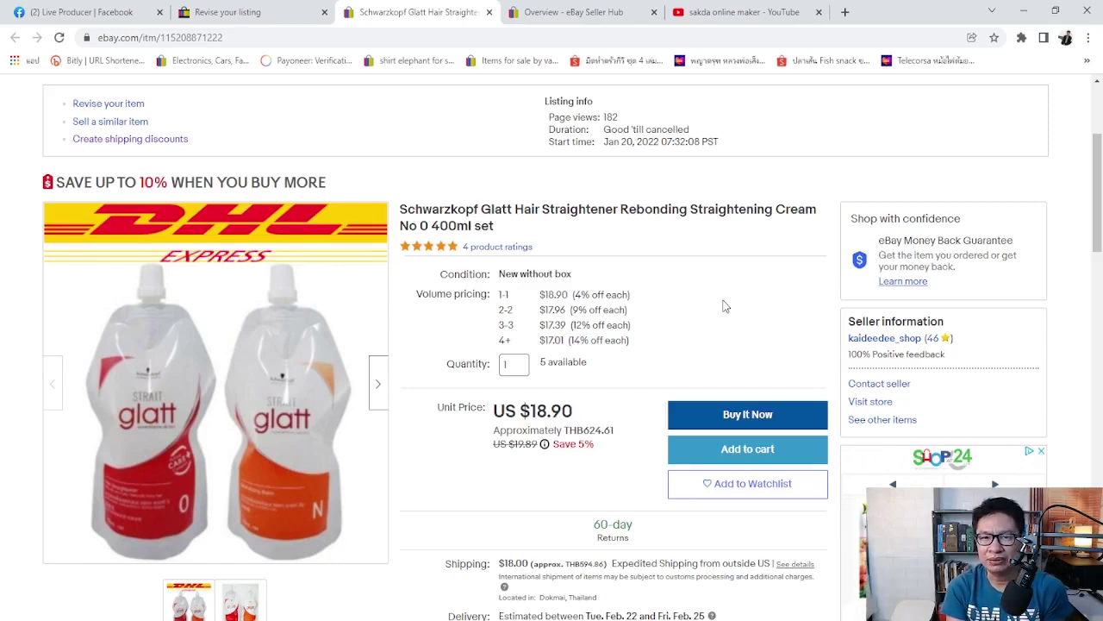
scroll(724, 306, up, 3)
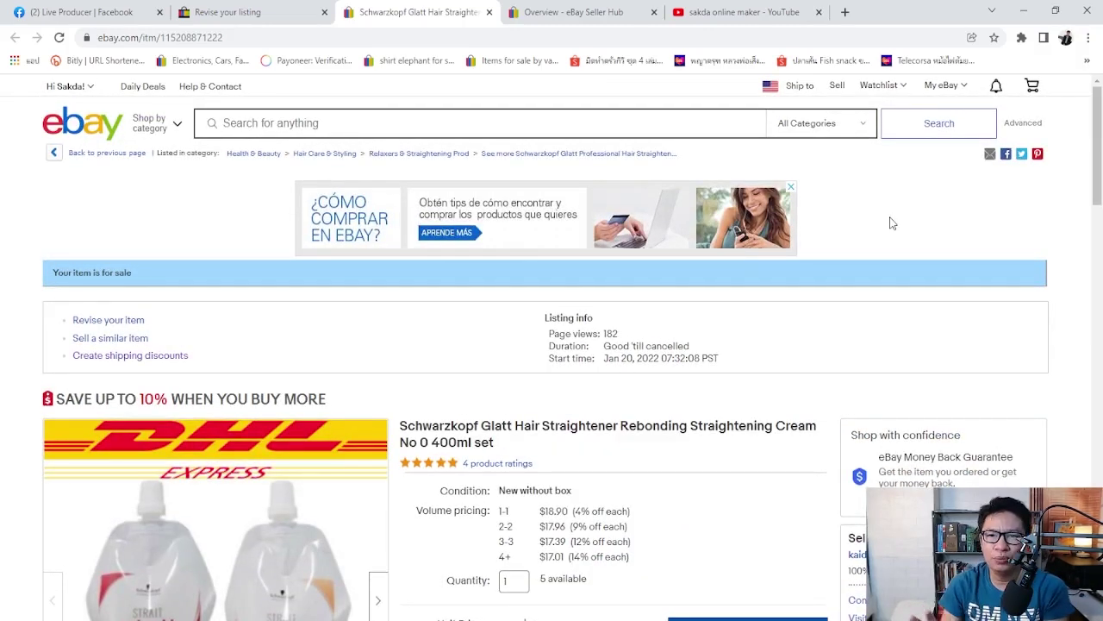
- Go from the listing to the Seller Hub and open the marketing promotions management page
click(86, 125)
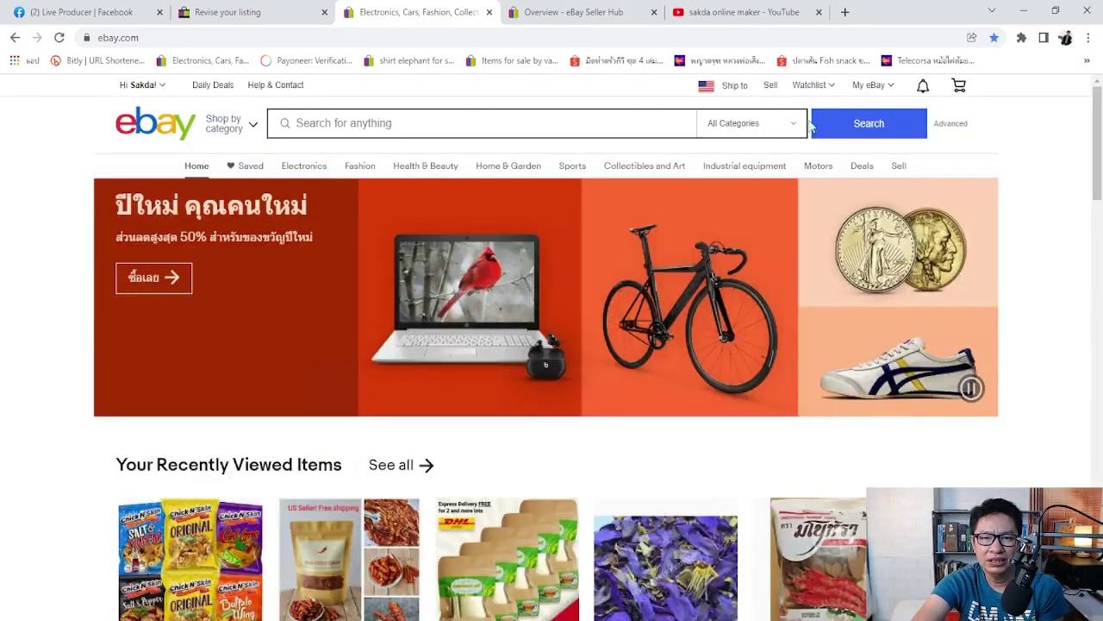
mouse_move(869, 85)
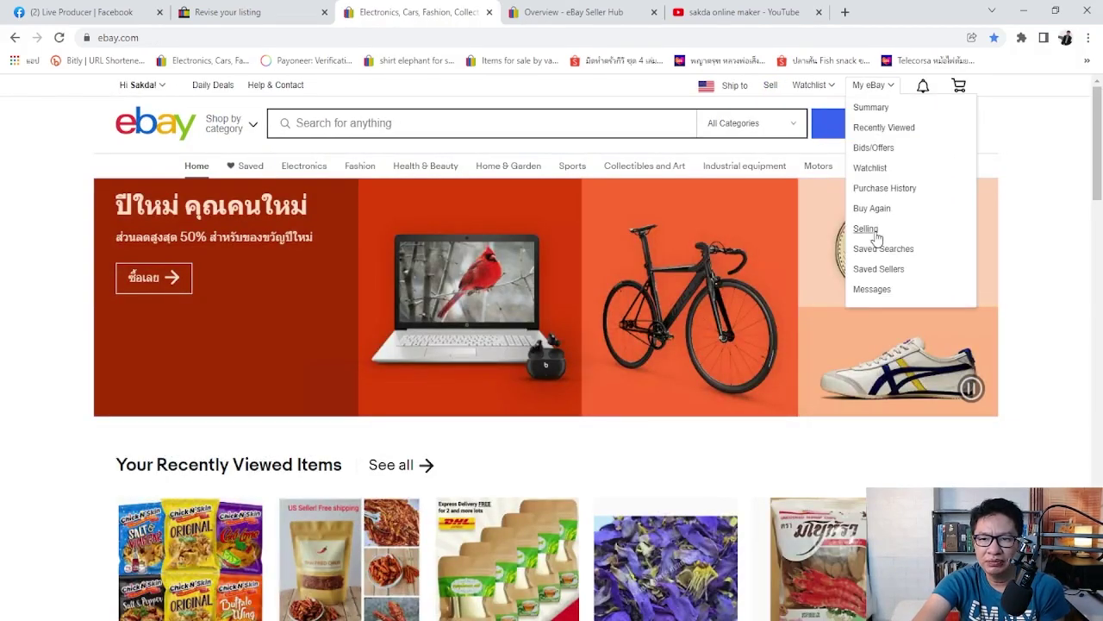
click(869, 231)
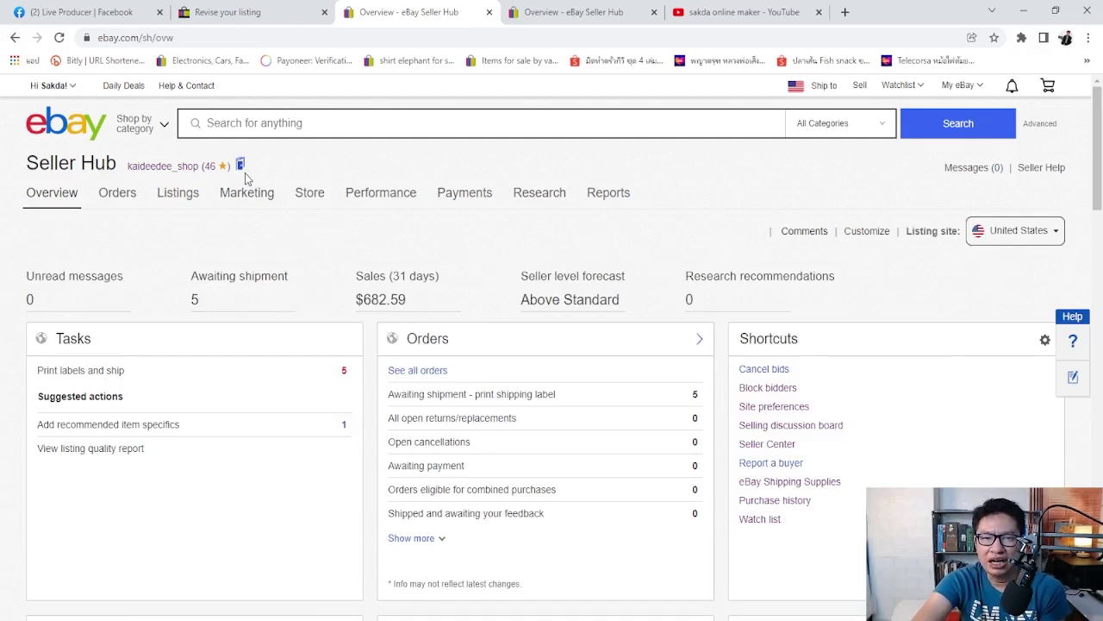
mouse_move(247, 202)
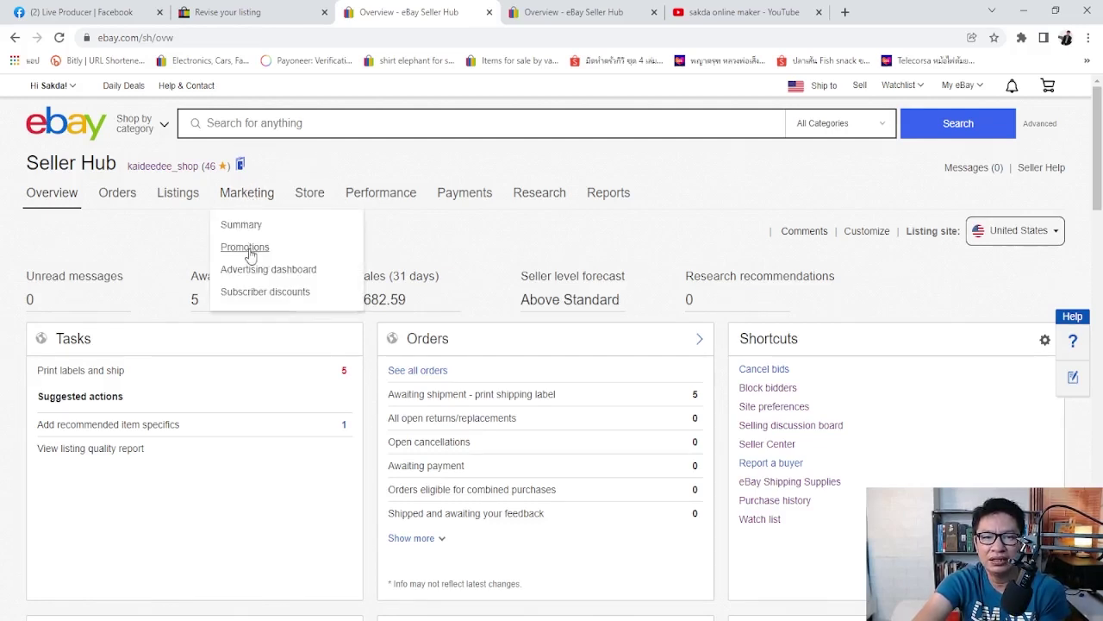
click(249, 251)
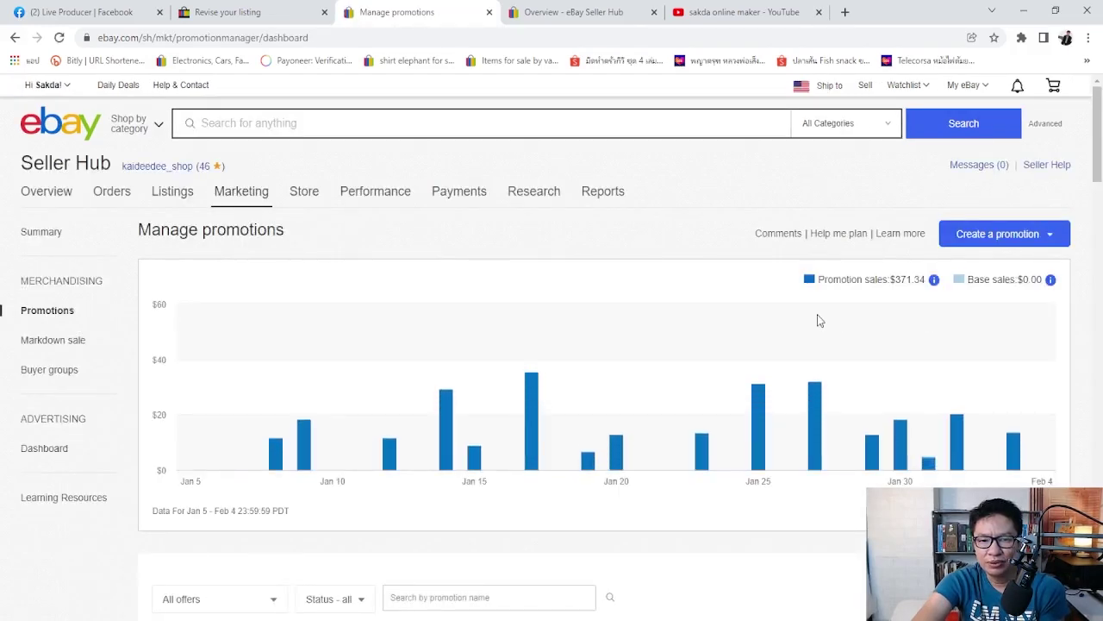
scroll(818, 320, down, 3)
scroll(819, 321, up, 3)
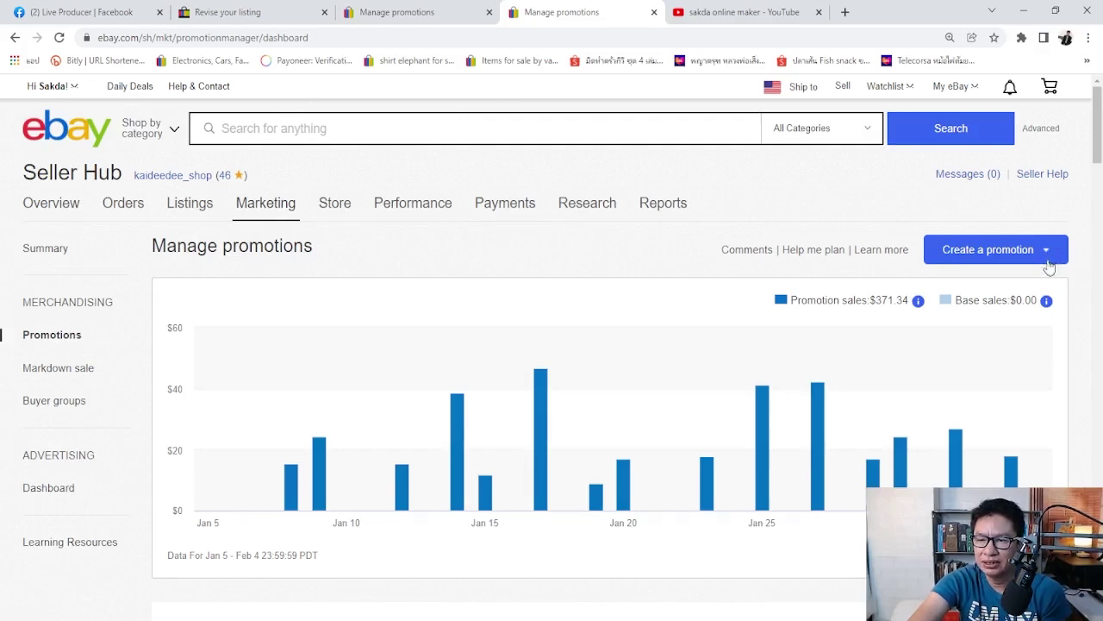
- Create a new volume pricing promotion and look over its tier pricing form
click(1049, 254)
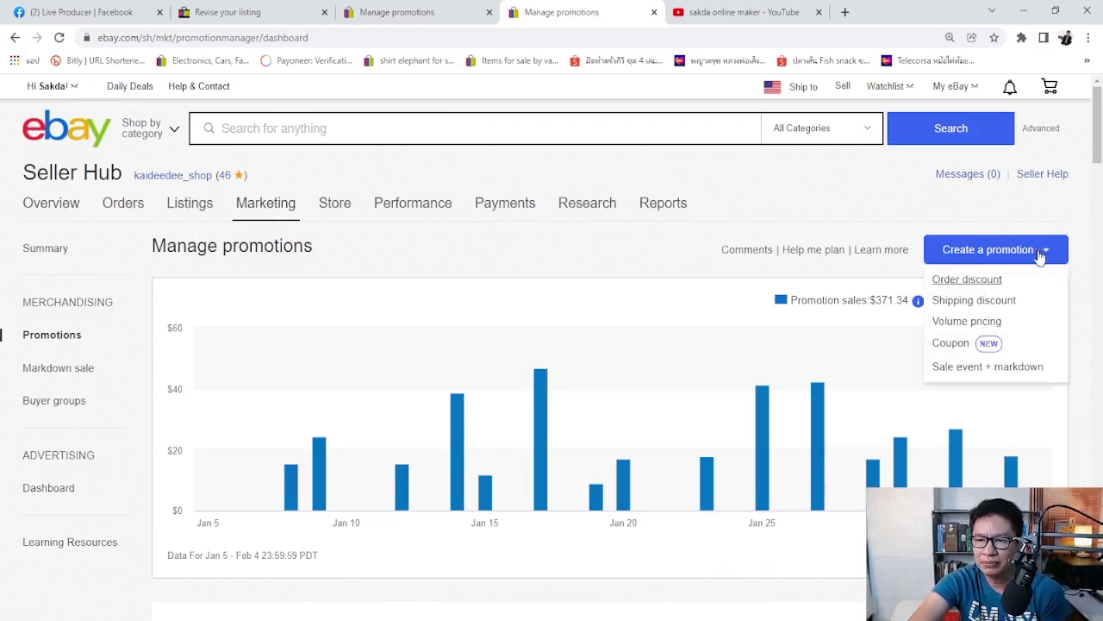
click(967, 322)
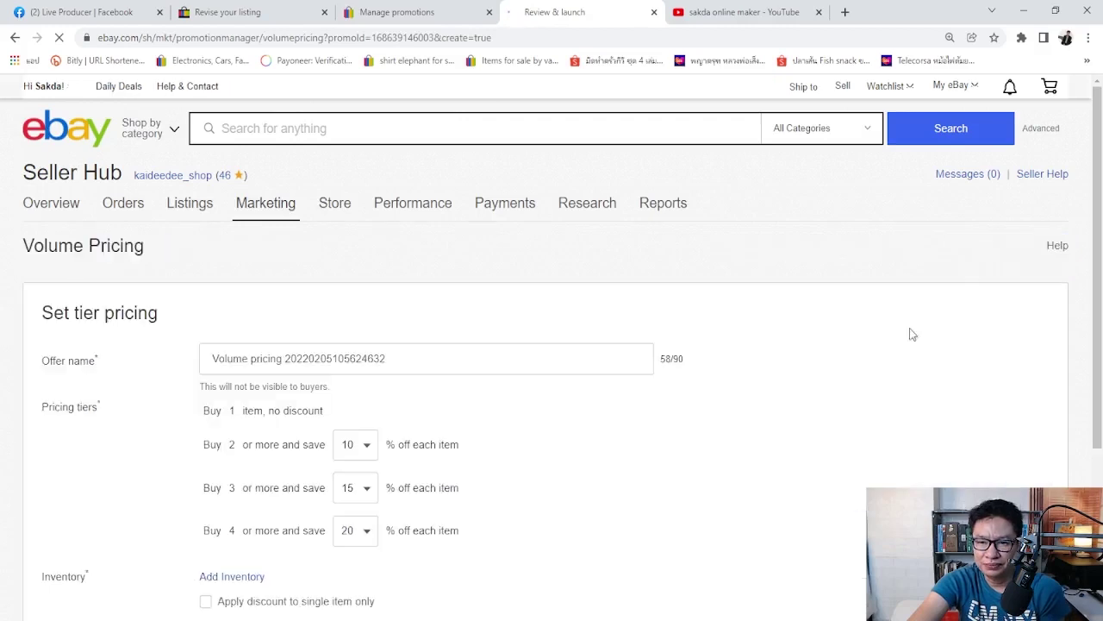
scroll(788, 369, down, 3)
scroll(788, 369, up, 2)
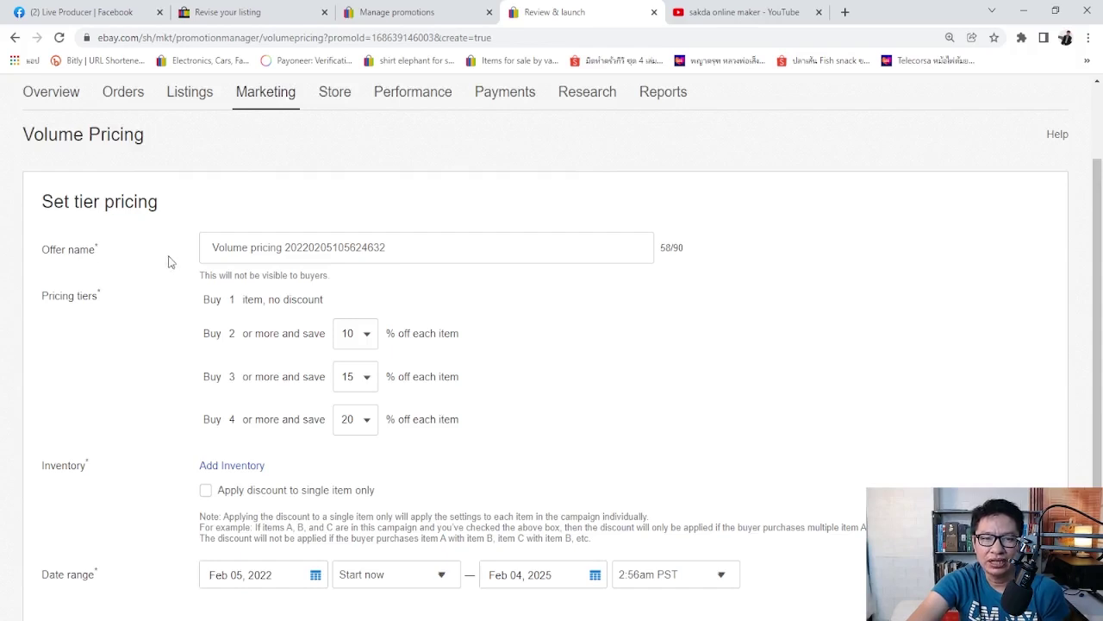
- Replace the default offer name with "Distcount 5 - 10%"
drag(211, 247, 433, 242)
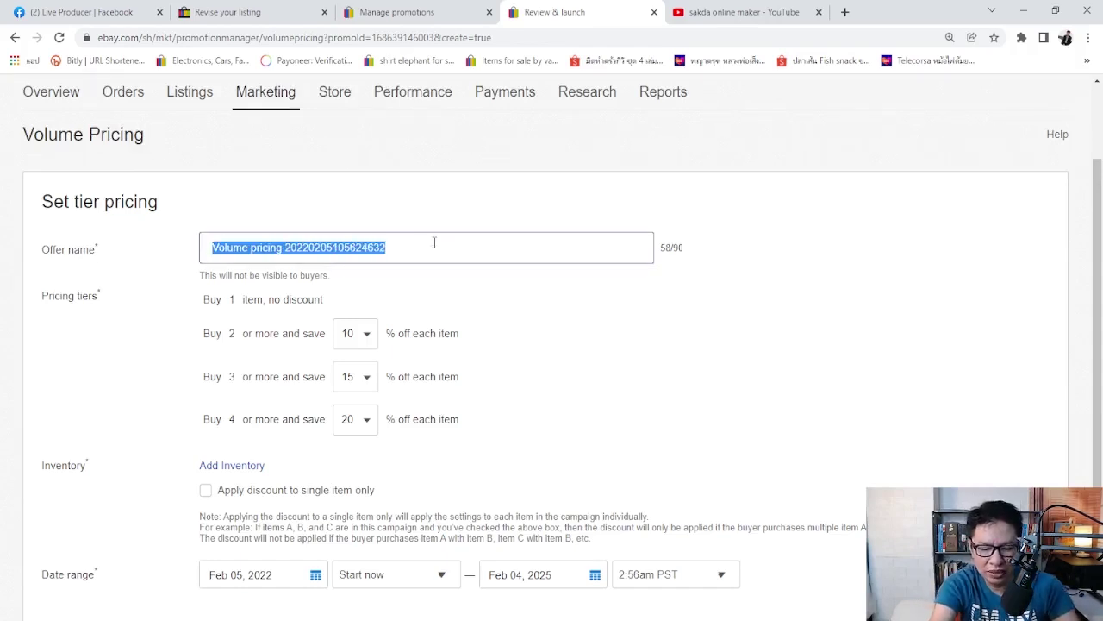
text(d)
key(BackSpace)
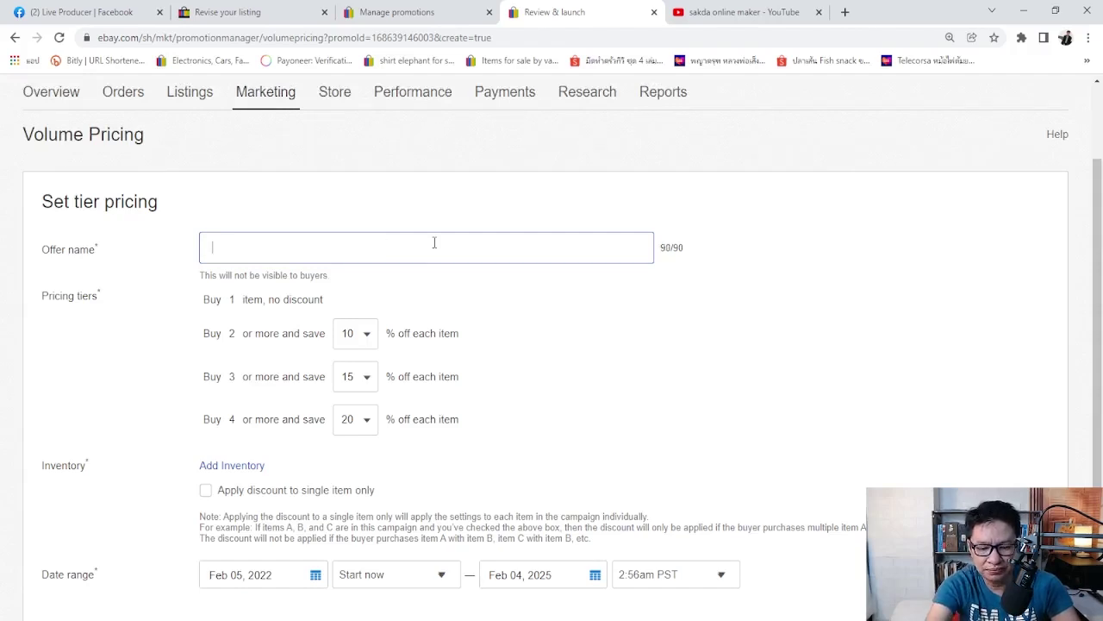
text(Dis)
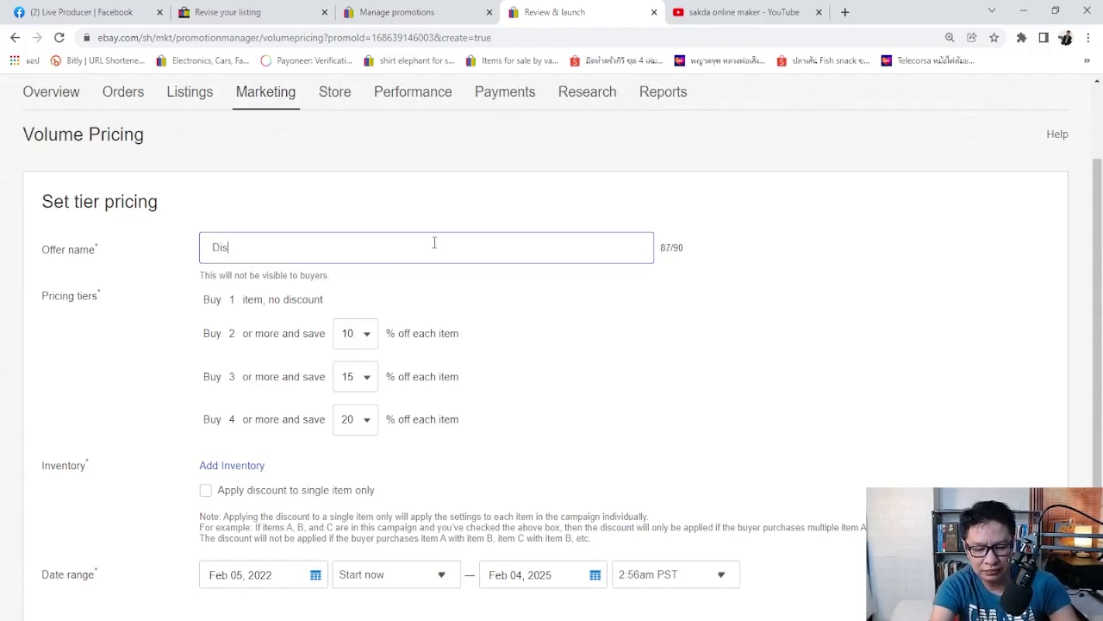
text(tcount)
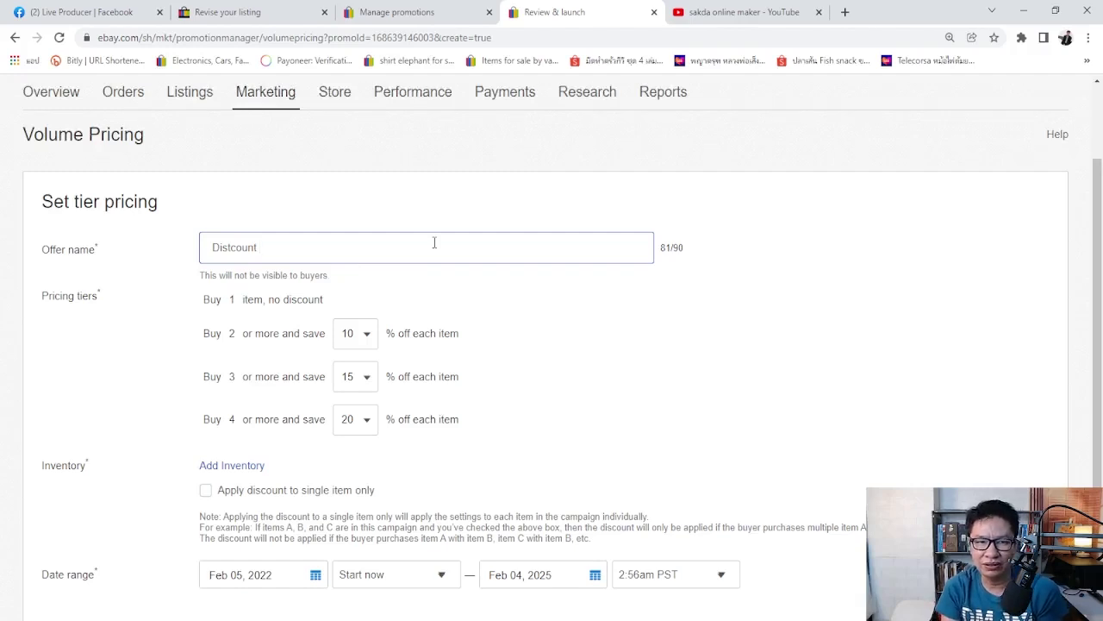
text(5)
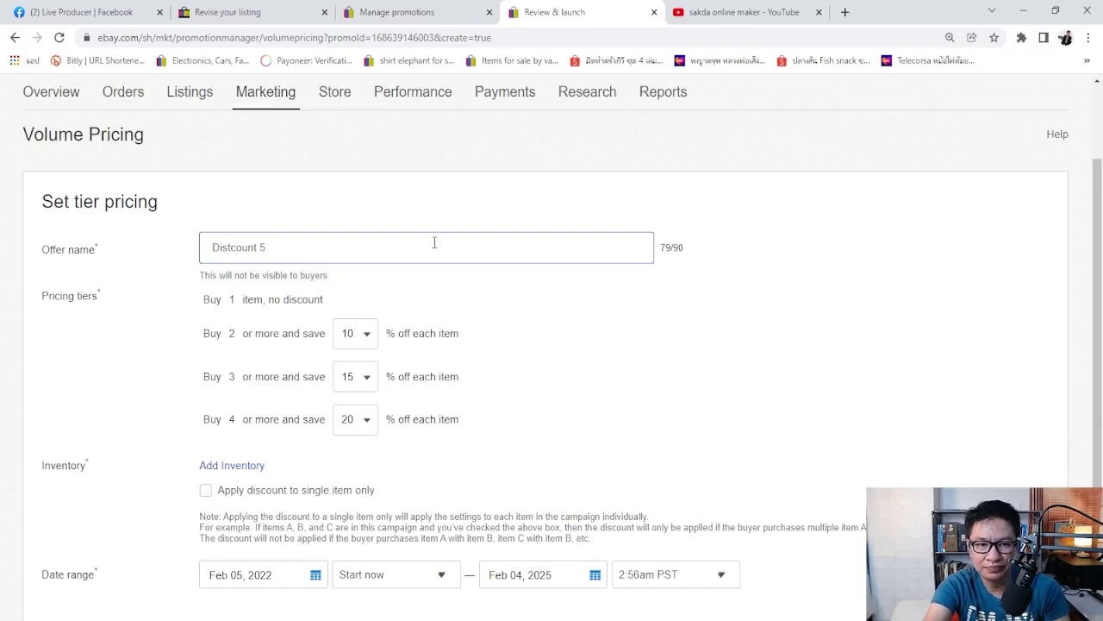
text( - 10)
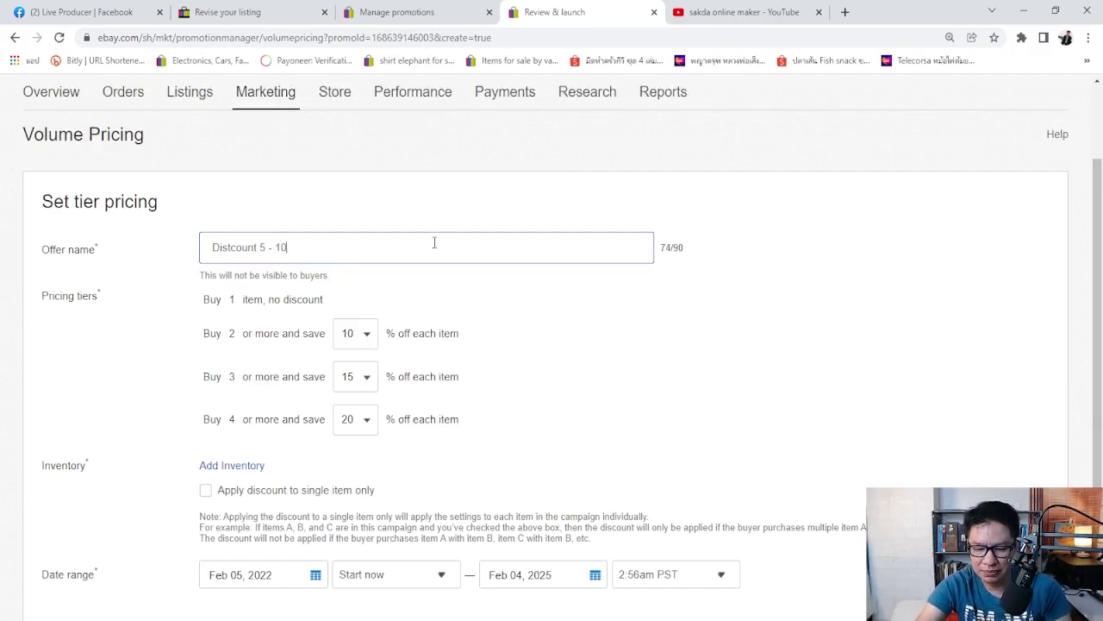
text(%)
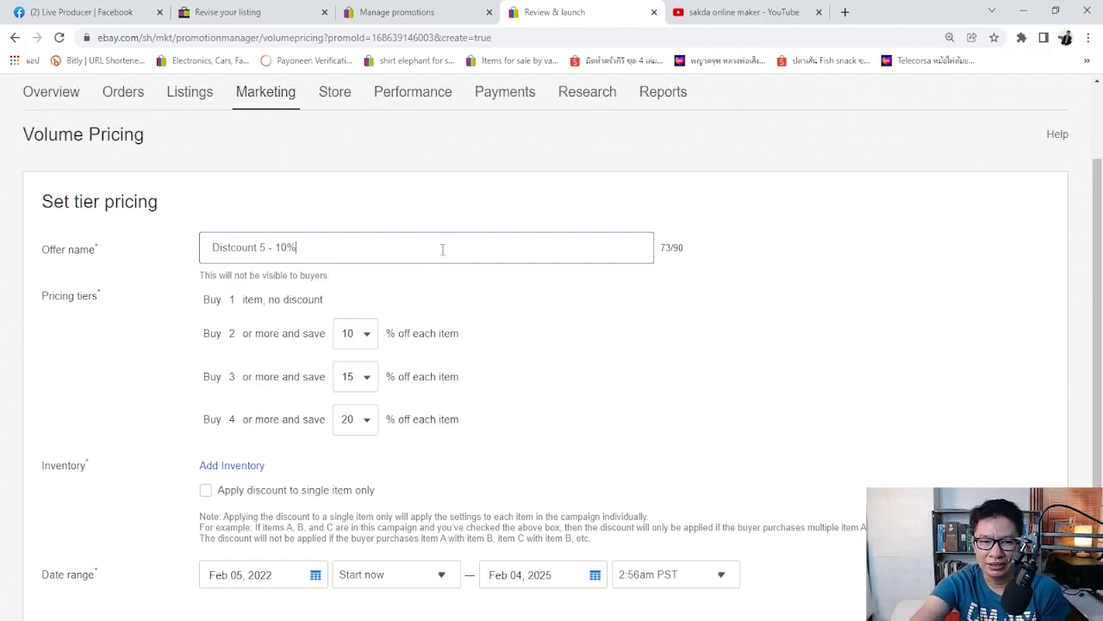
- Set the pricing tiers to 5% off for 2 or more items, 10% for 3 or more and 15% for 4 or more
scroll(435, 235, down, 2)
scroll(388, 224, up, 1)
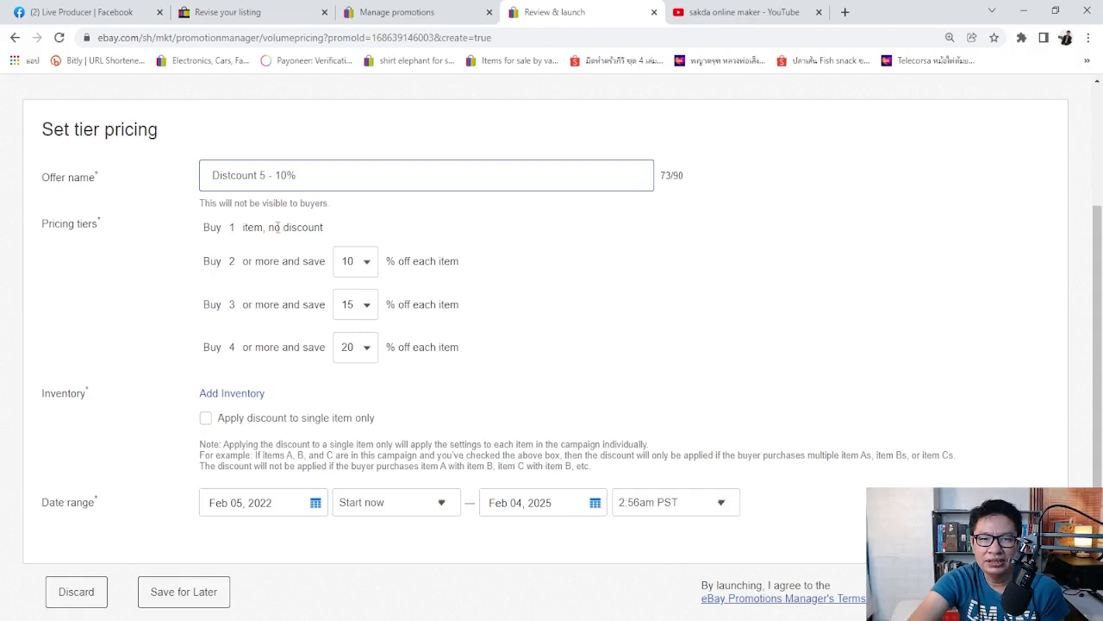
drag(270, 227, 337, 230)
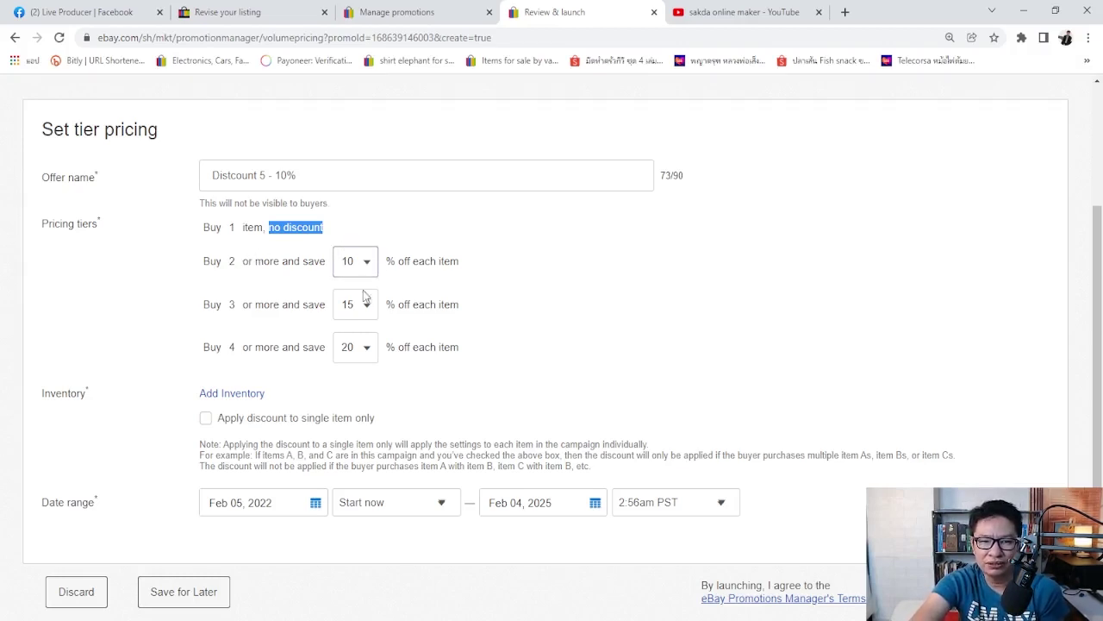
key(Up)
click(536, 277)
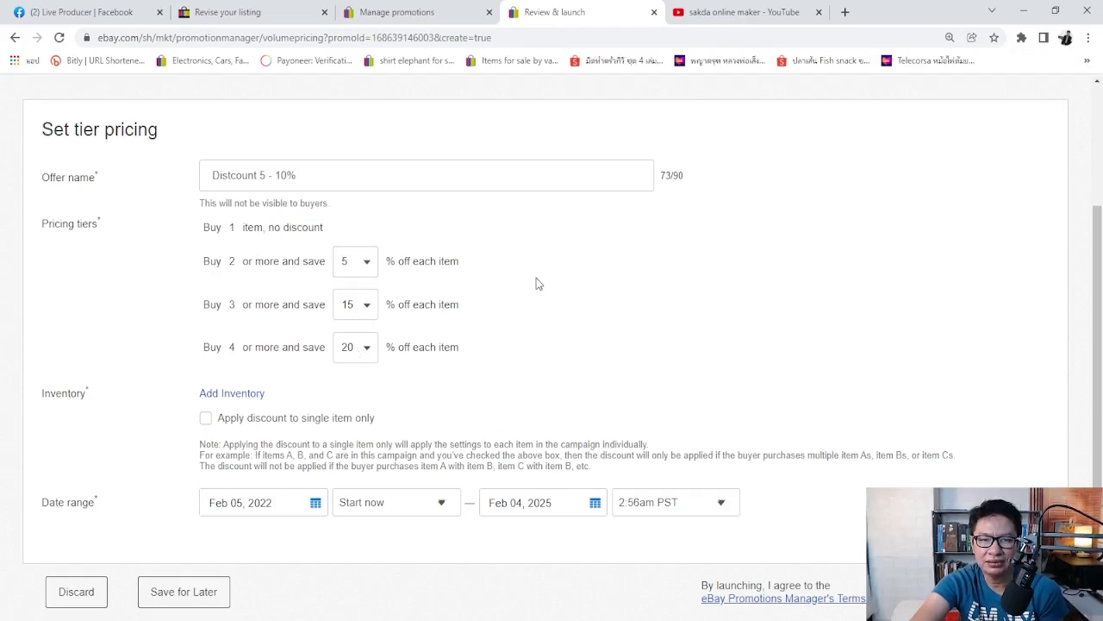
click(368, 307)
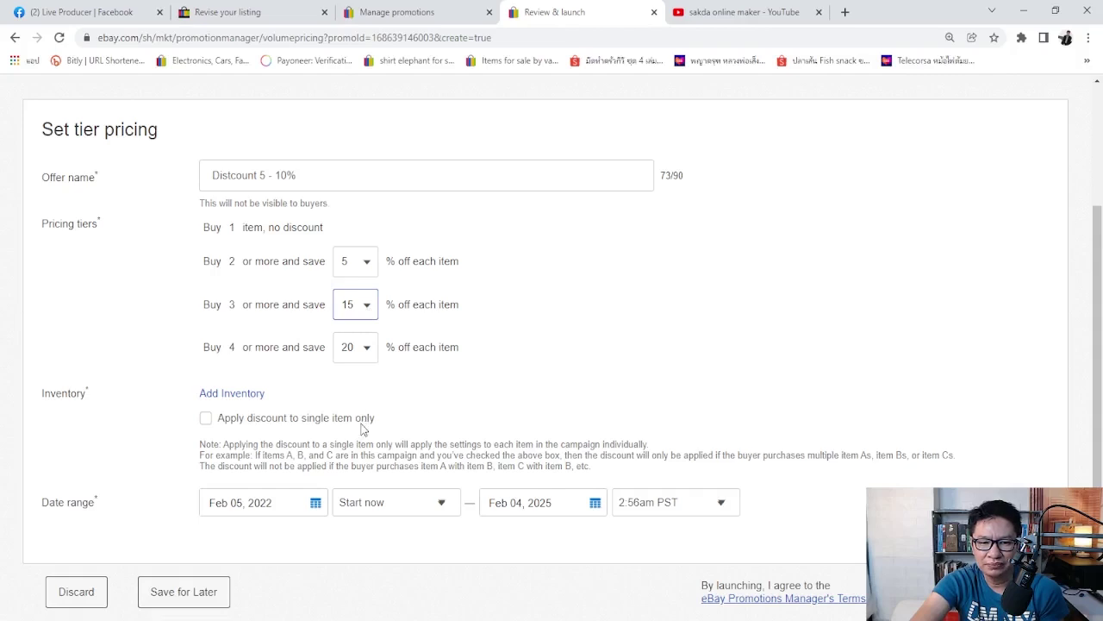
click(367, 365)
click(578, 313)
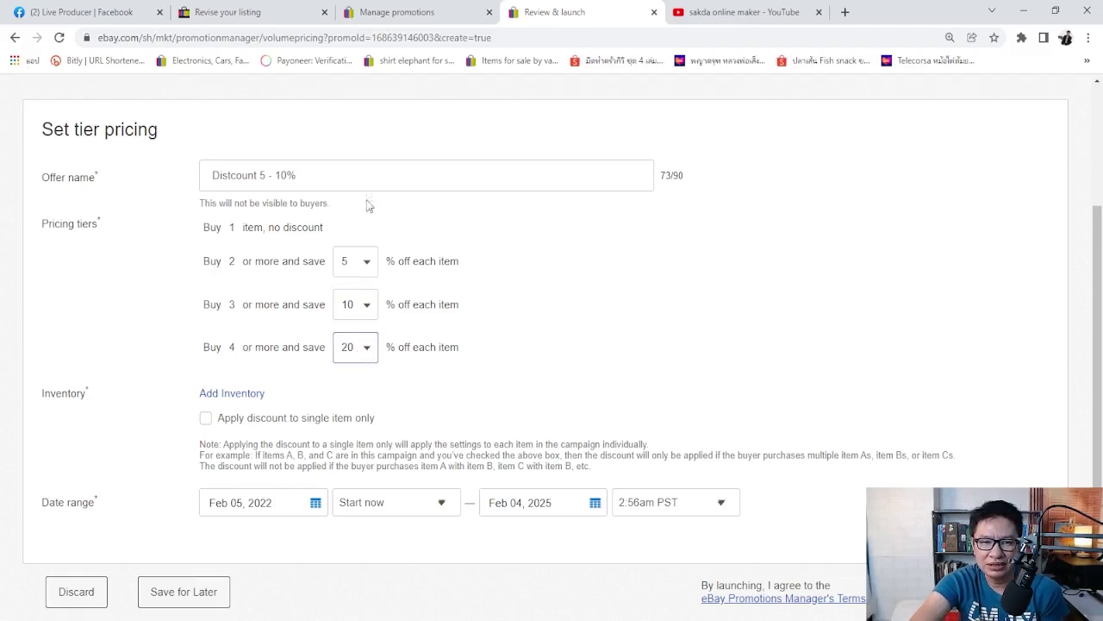
key(Up)
click(556, 318)
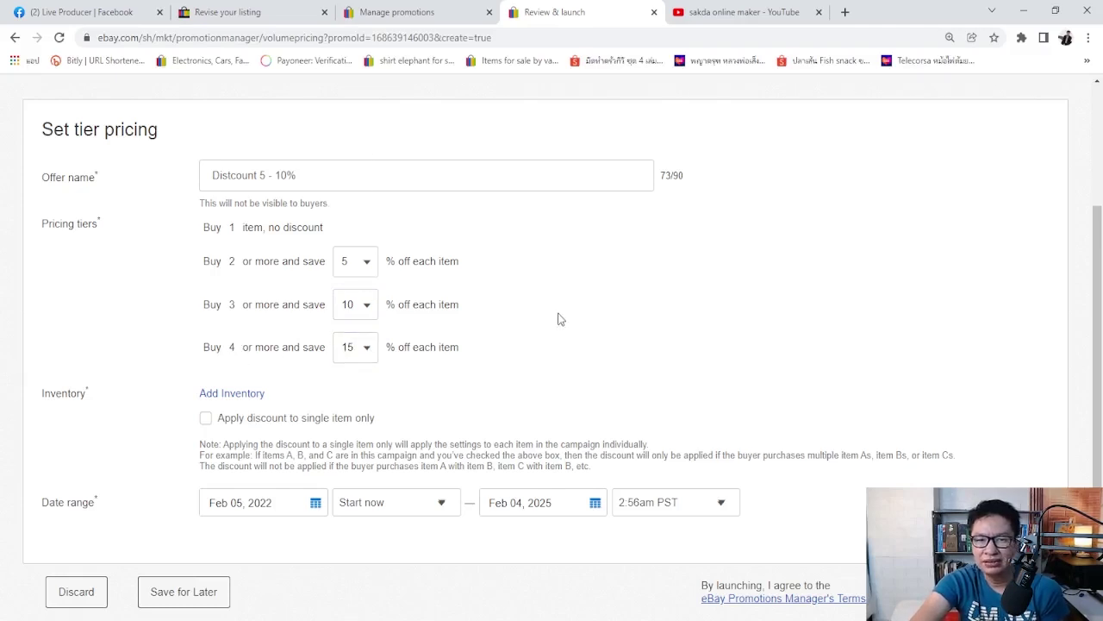
- Start adding inventory to the volume pricing offer by selecting individual items
scroll(559, 319, down, 1)
scroll(559, 319, up, 2)
scroll(558, 319, down, 1)
scroll(558, 319, down, 1)
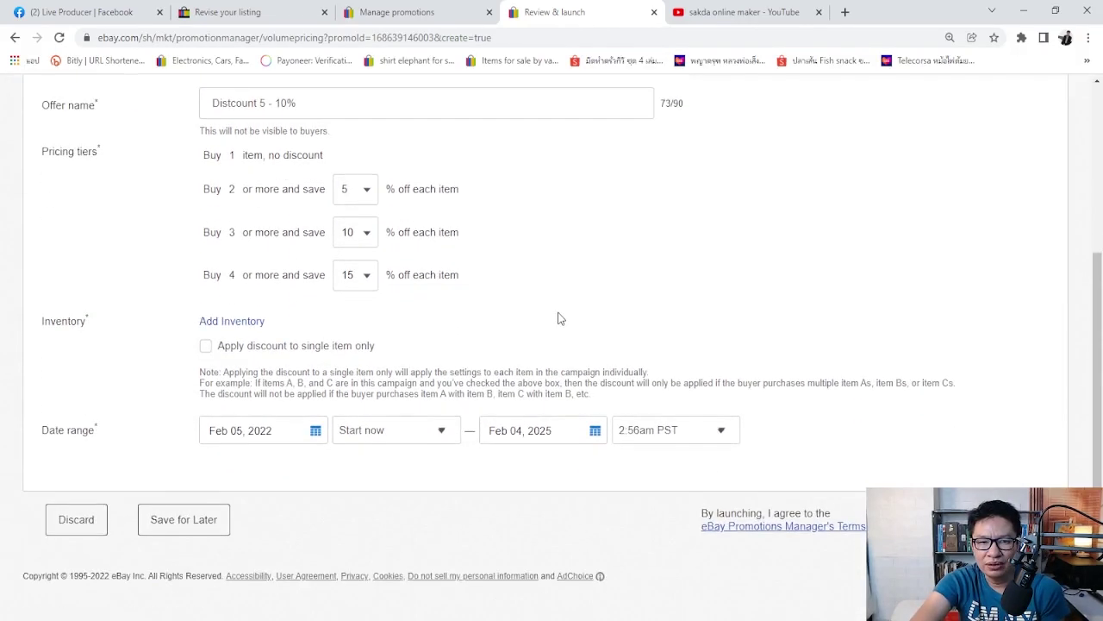
click(239, 325)
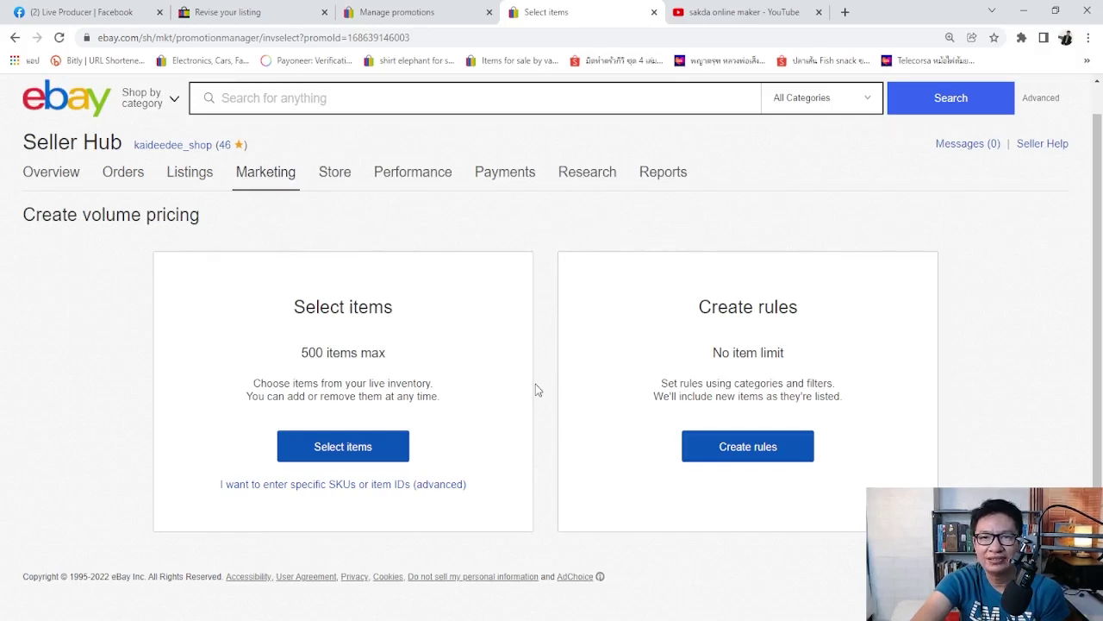
click(374, 455)
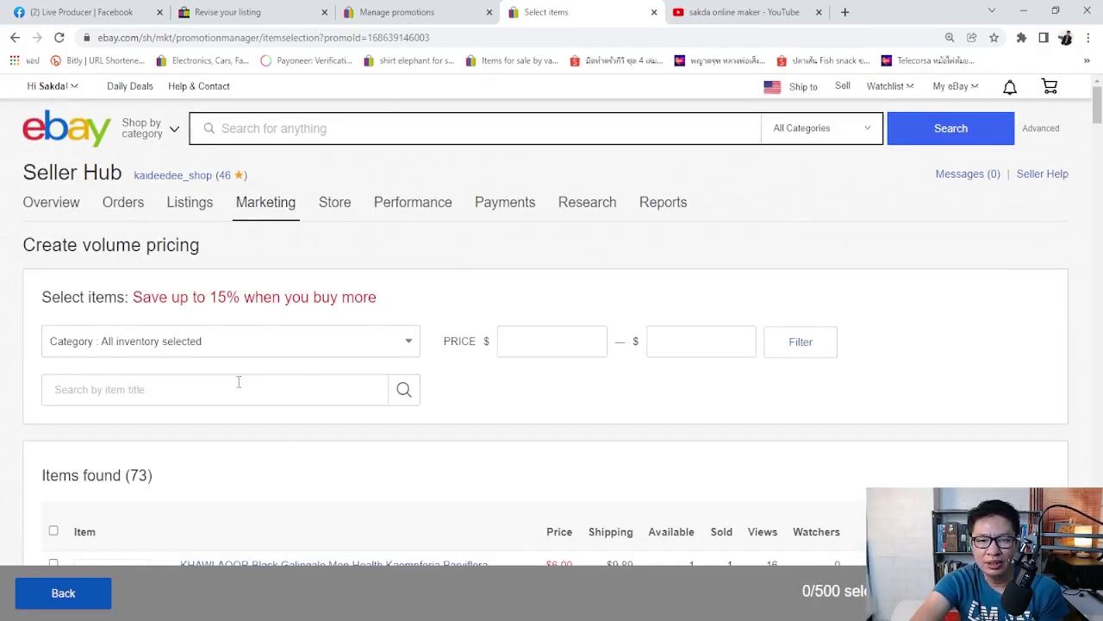
- Select the KHAWLAOOR Black Galingale and the 2 x 370 ml Vaseline Healthy Bright lotion listings for the offer
scroll(285, 353, down, 1)
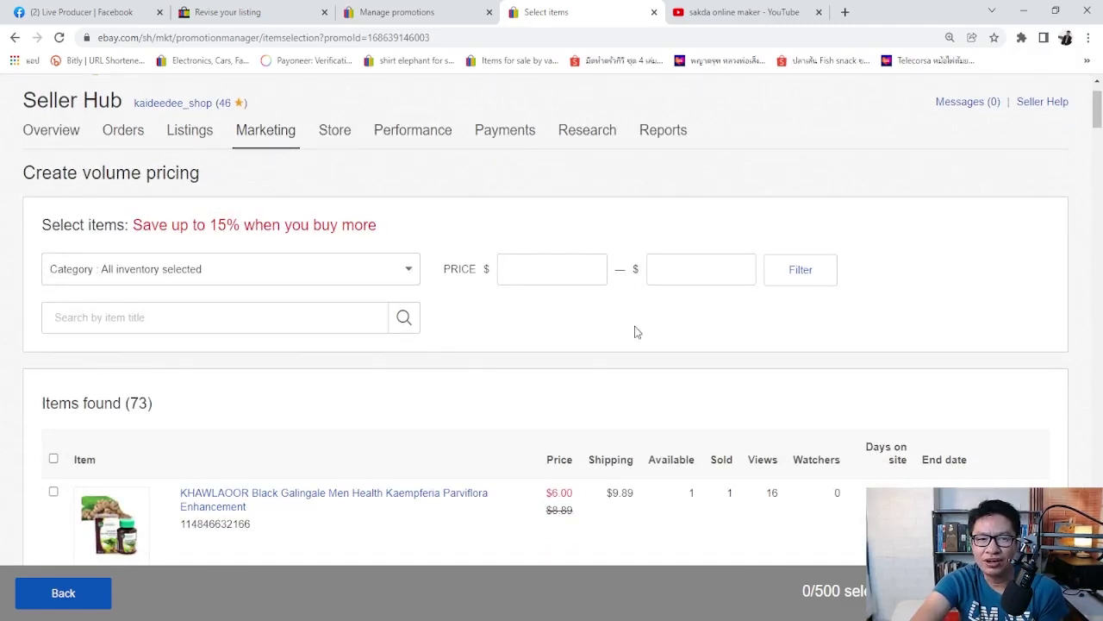
scroll(635, 332, down, 3)
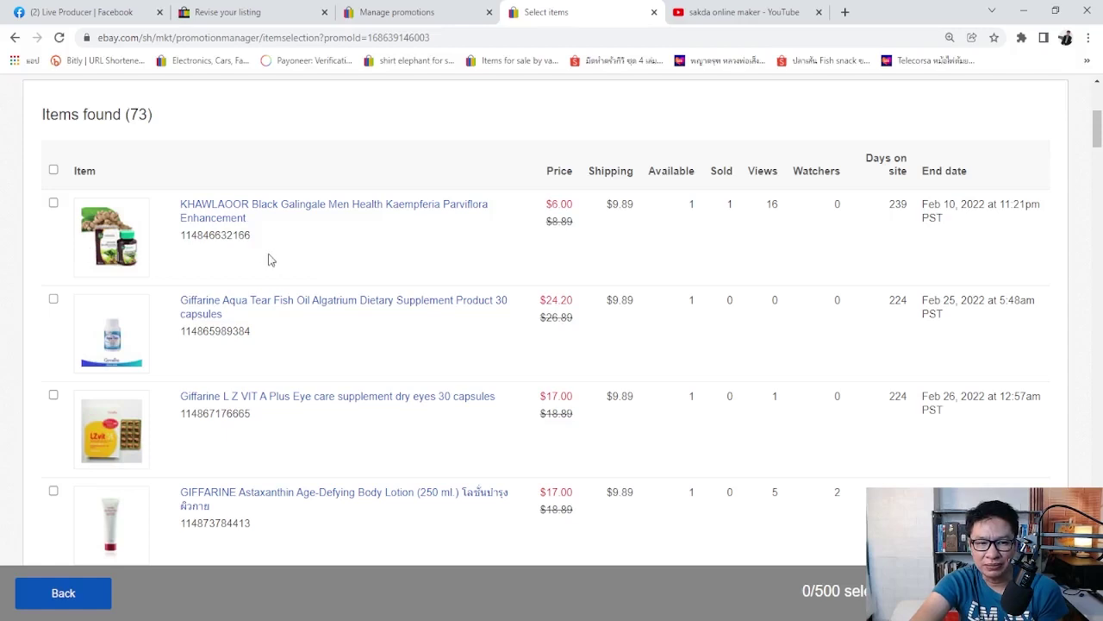
click(54, 204)
scroll(194, 252, down, 1)
scroll(194, 251, down, 6)
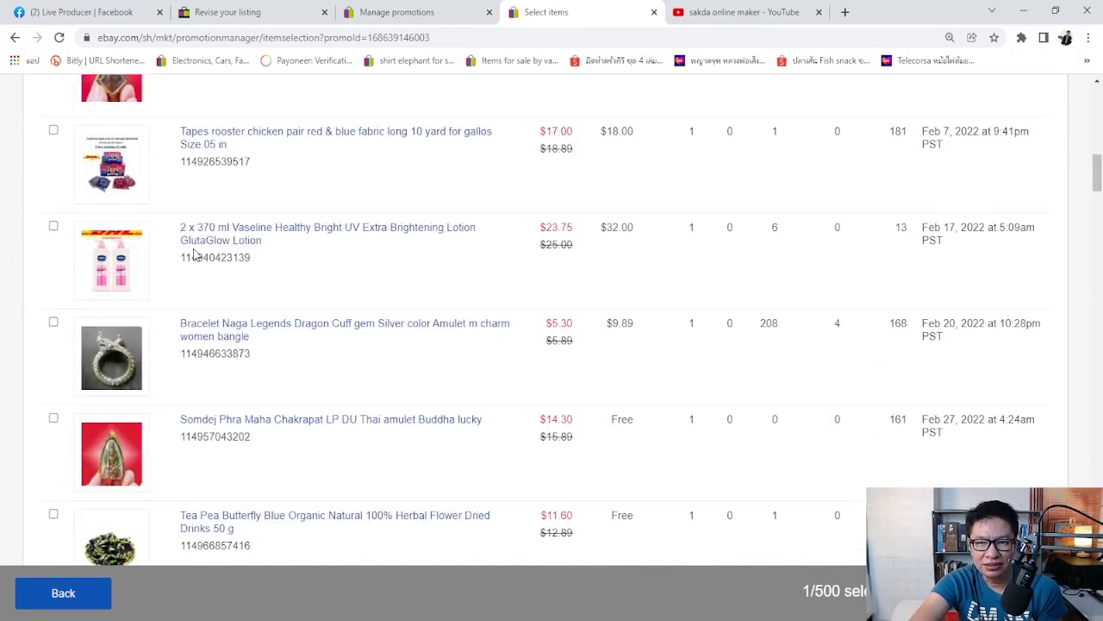
click(53, 226)
- Check the inventory list and the struck-through original price of the selected Vaseline lotion
scroll(388, 307, up, 3)
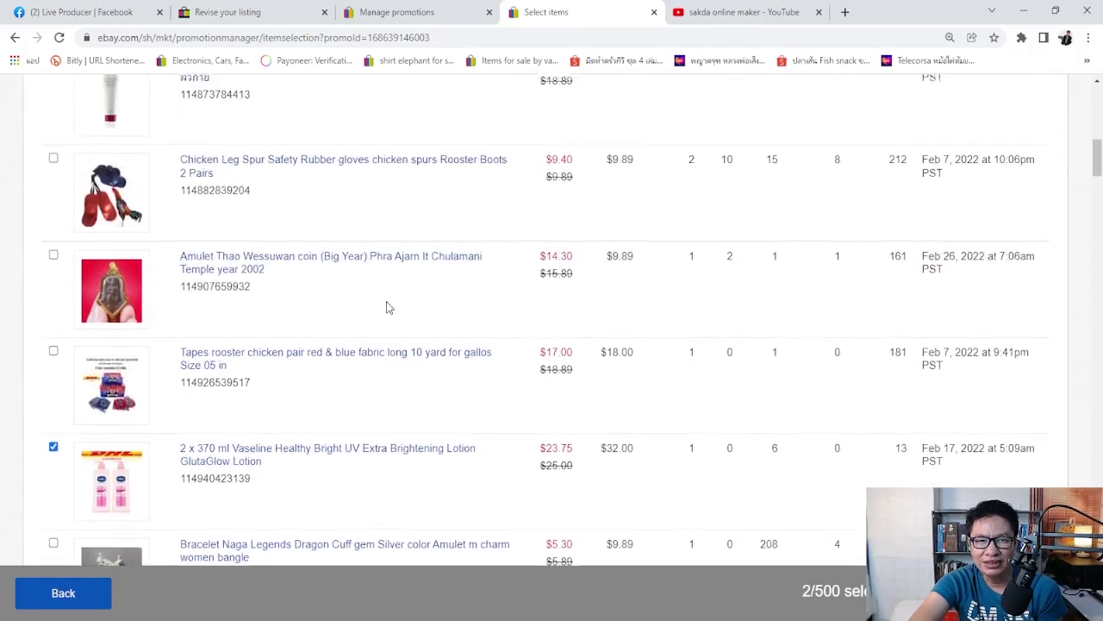
scroll(387, 306, up, 3)
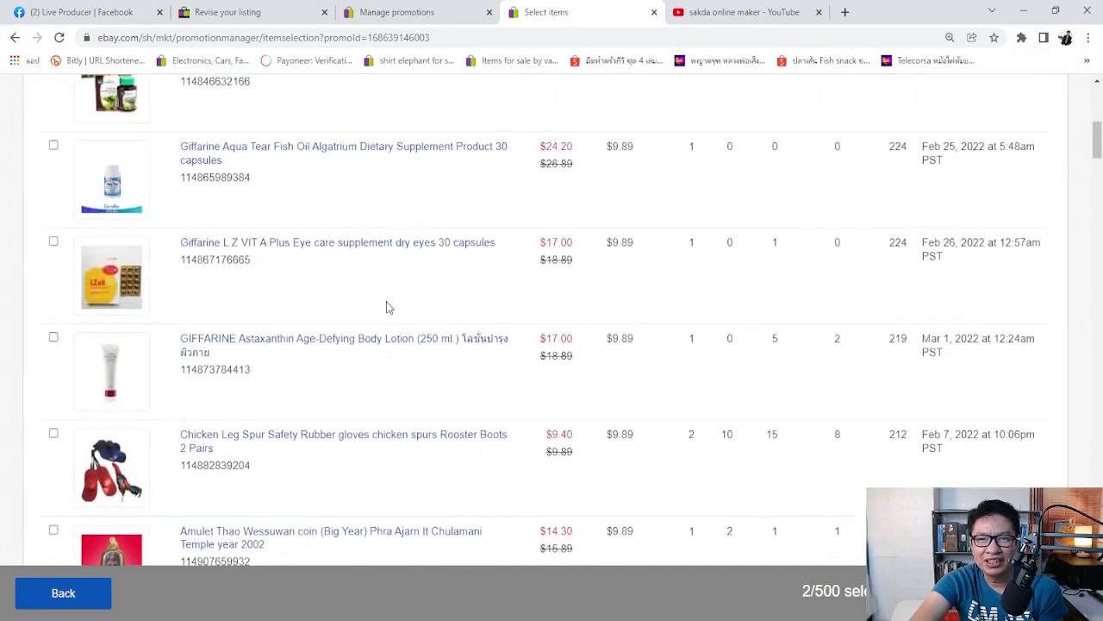
scroll(387, 306, down, 3)
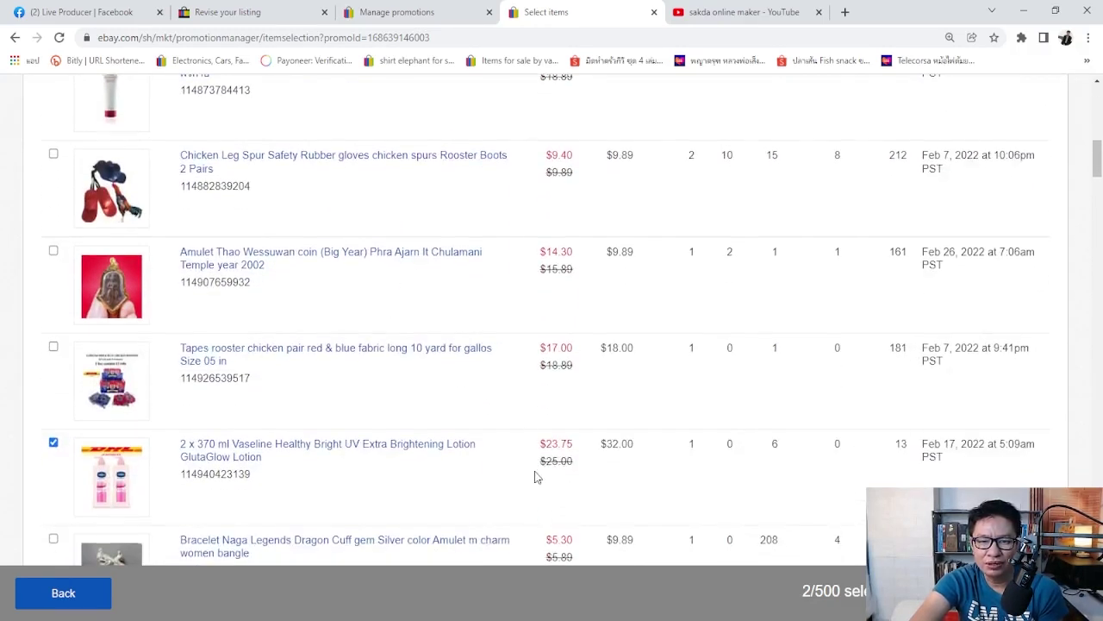
drag(579, 463, 541, 462)
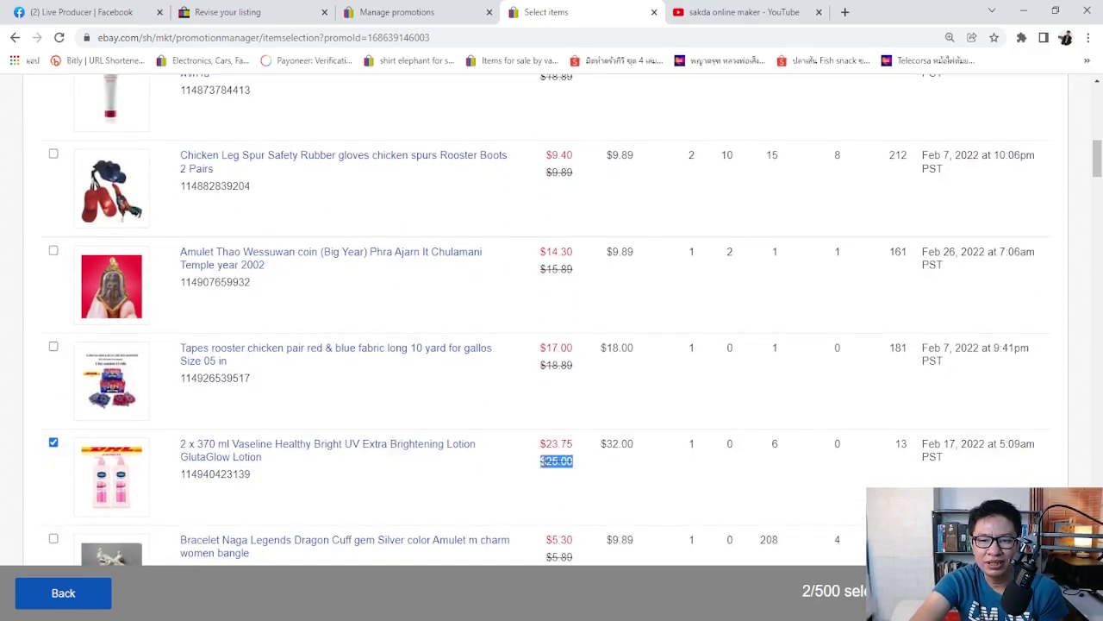
- Proceed to the confirmation list of selected items, review it and return to the inventory to add more items
click(517, 402)
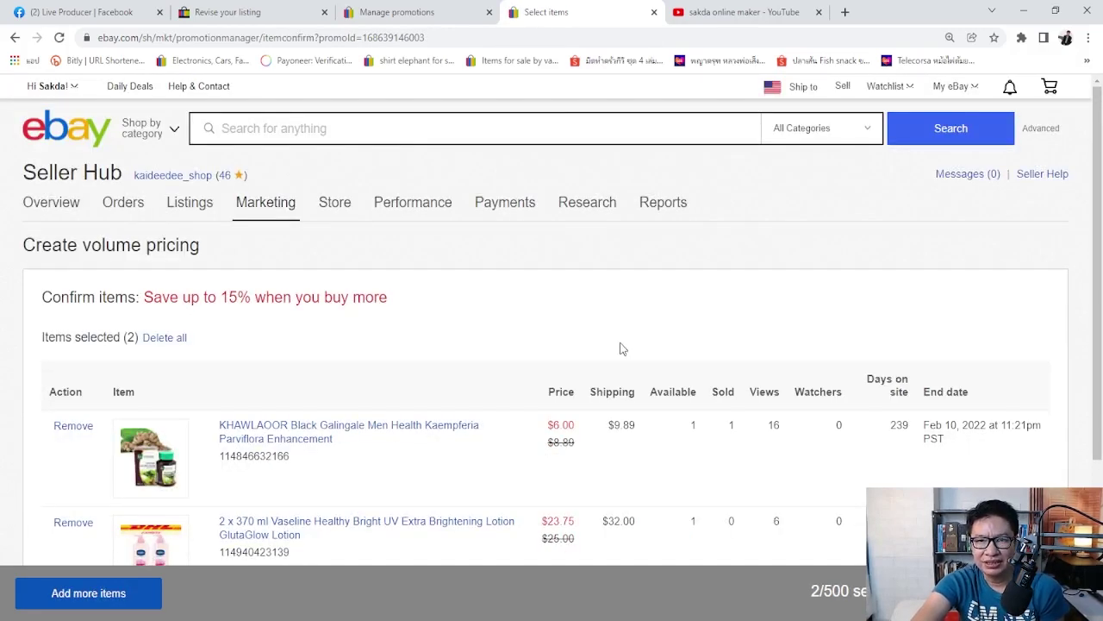
scroll(623, 348, down, 3)
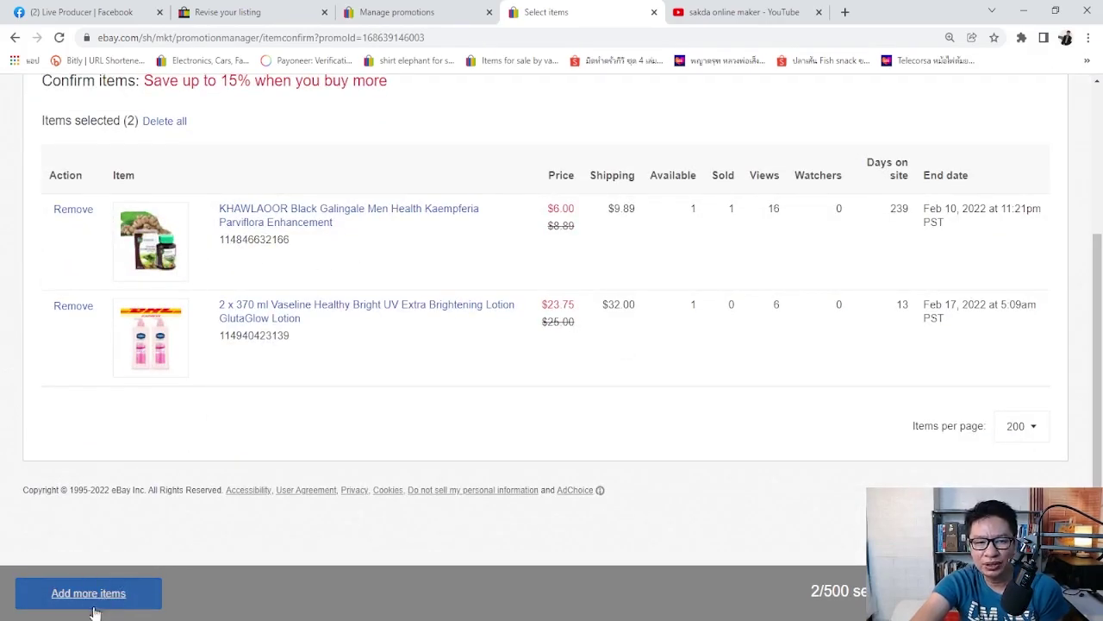
click(110, 598)
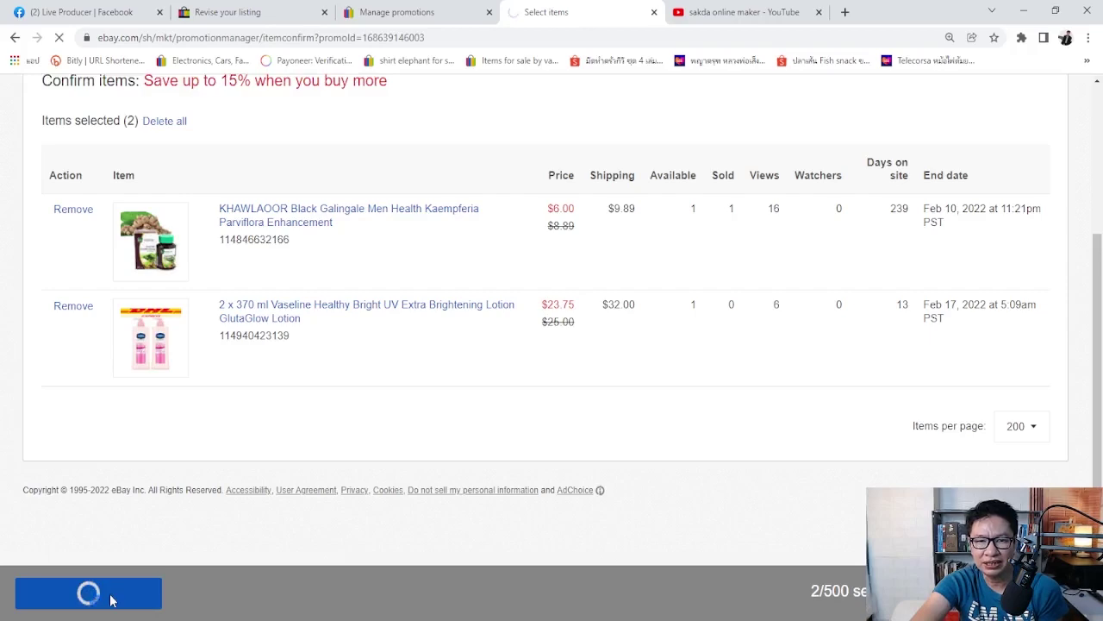
- Add the GIFFARINE Astaxanthin Age-Defying Body Lotion listing to the offer, confirm the selected items and continue to the offer review
scroll(533, 398, down, 5)
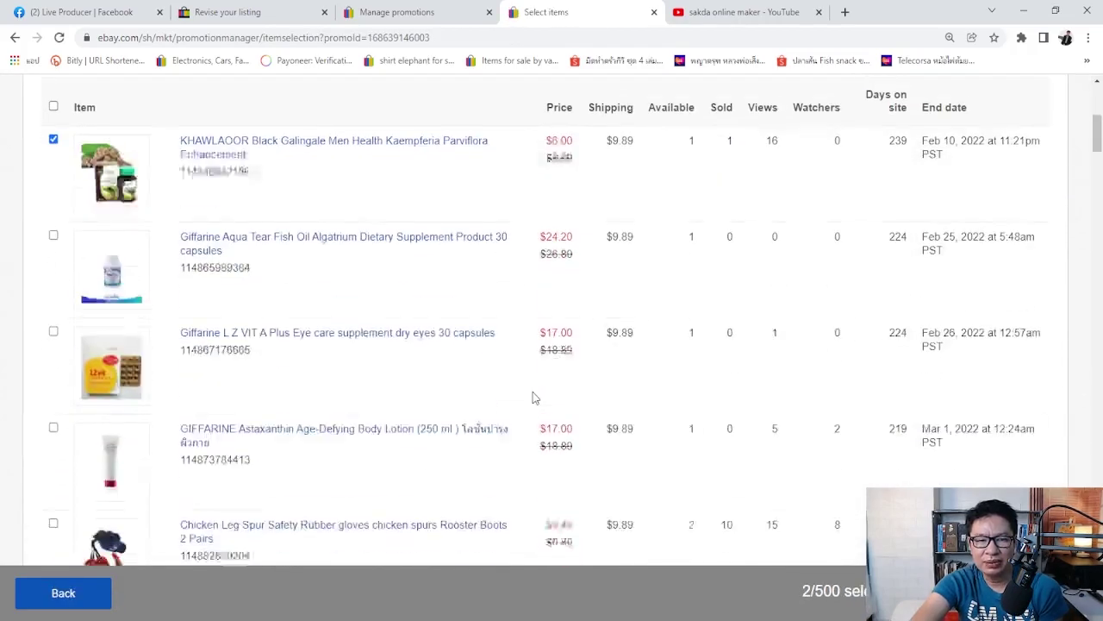
scroll(517, 389, down, 2)
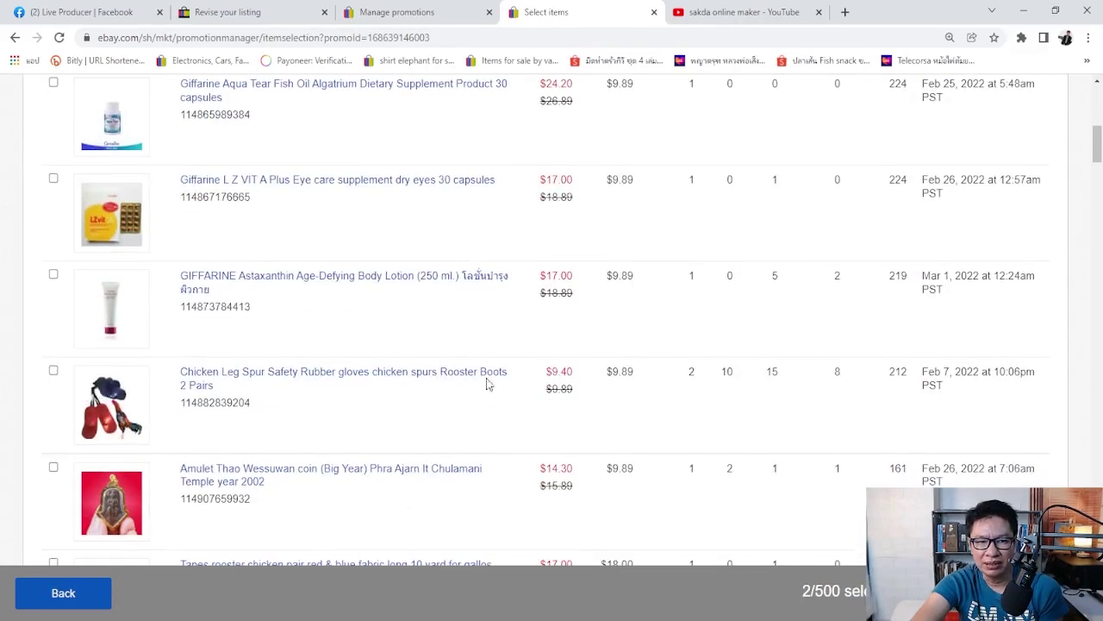
click(54, 275)
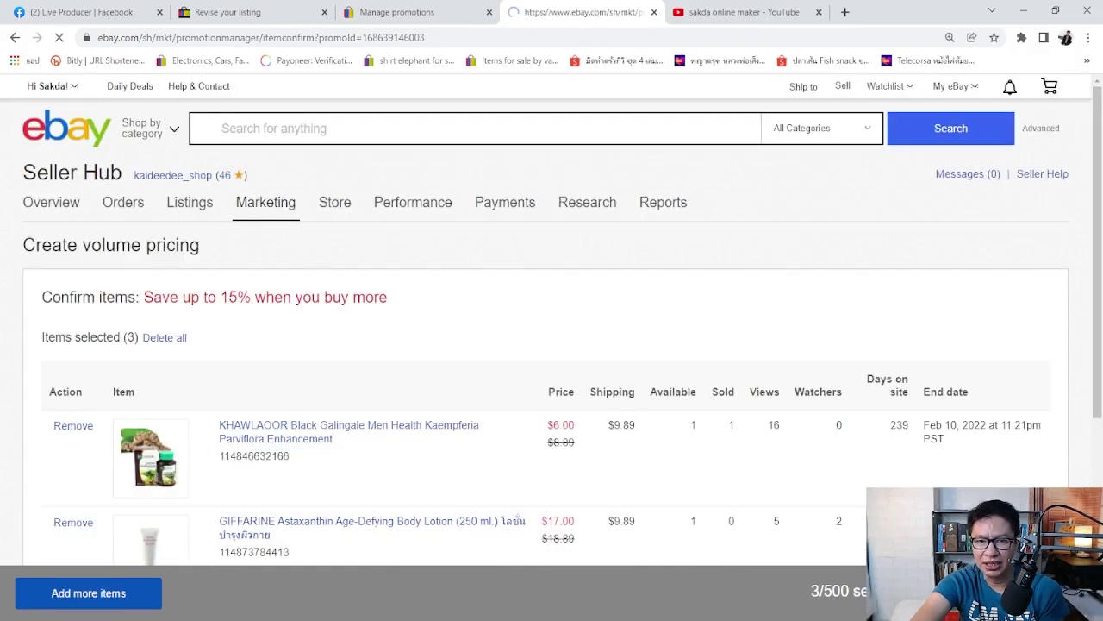
scroll(795, 417, down, 3)
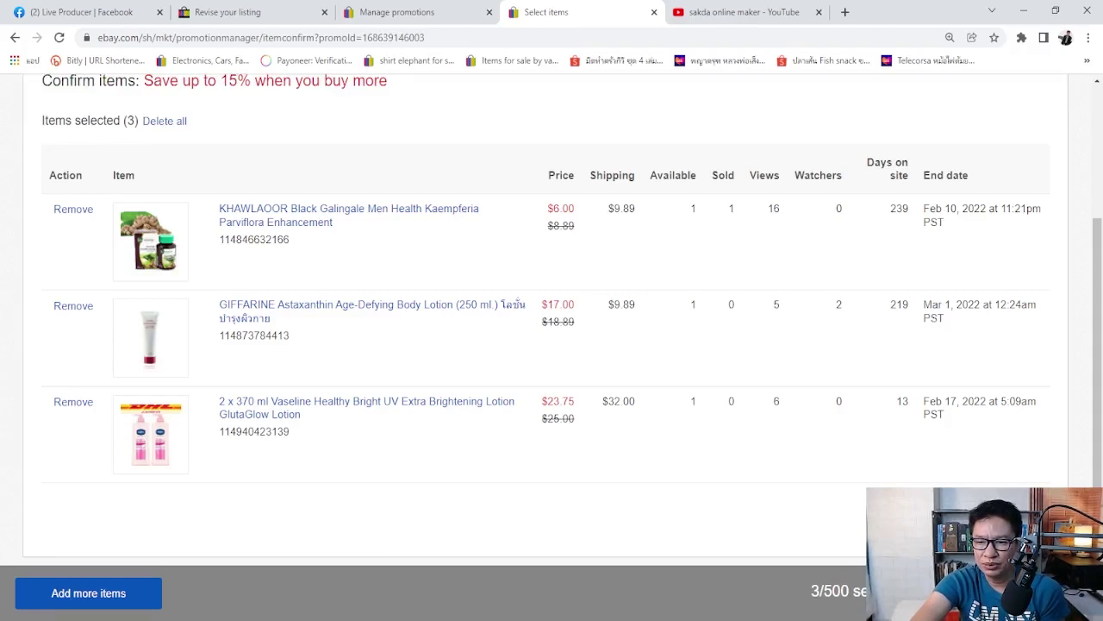
scroll(901, 473, down, 3)
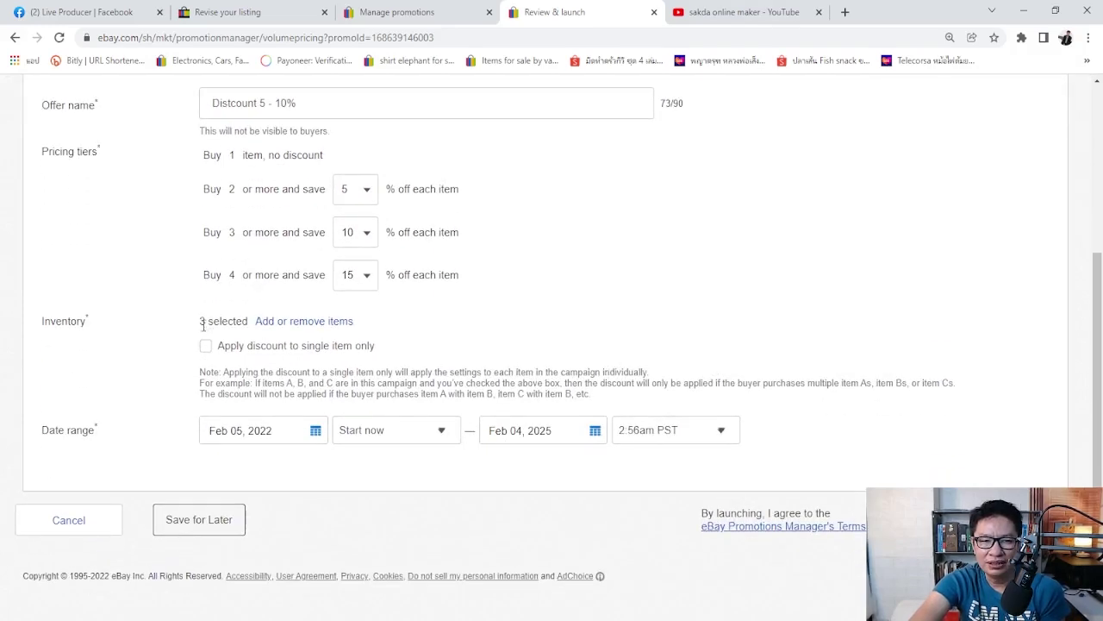
drag(199, 321, 380, 320)
click(439, 321)
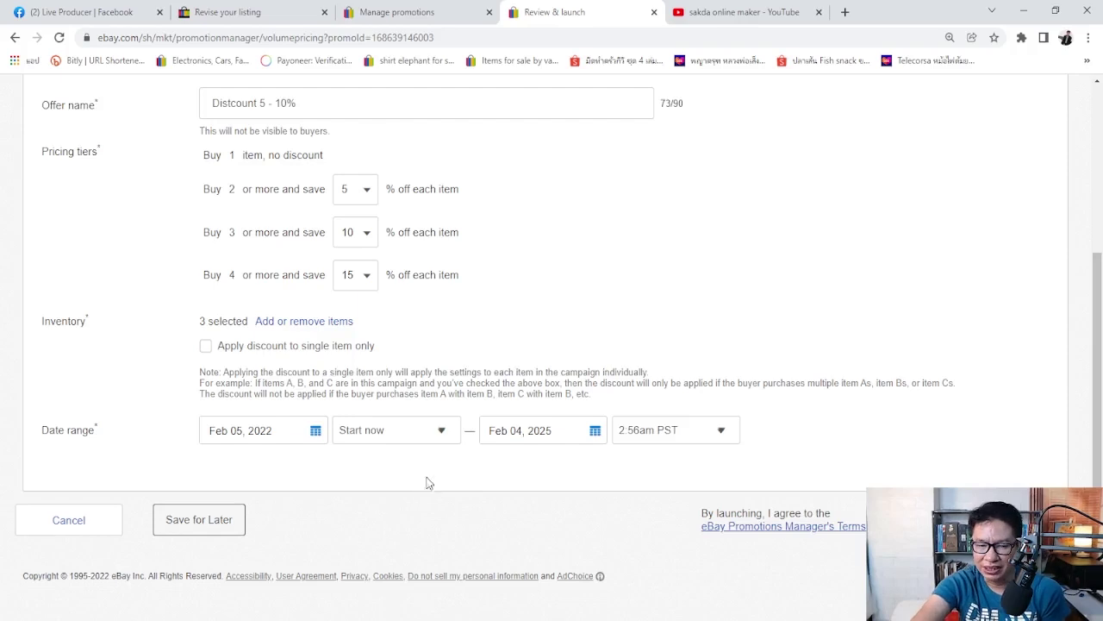
- Set the offer's start date to Feb 05, 2022, keeping the start time as Start now
click(316, 431)
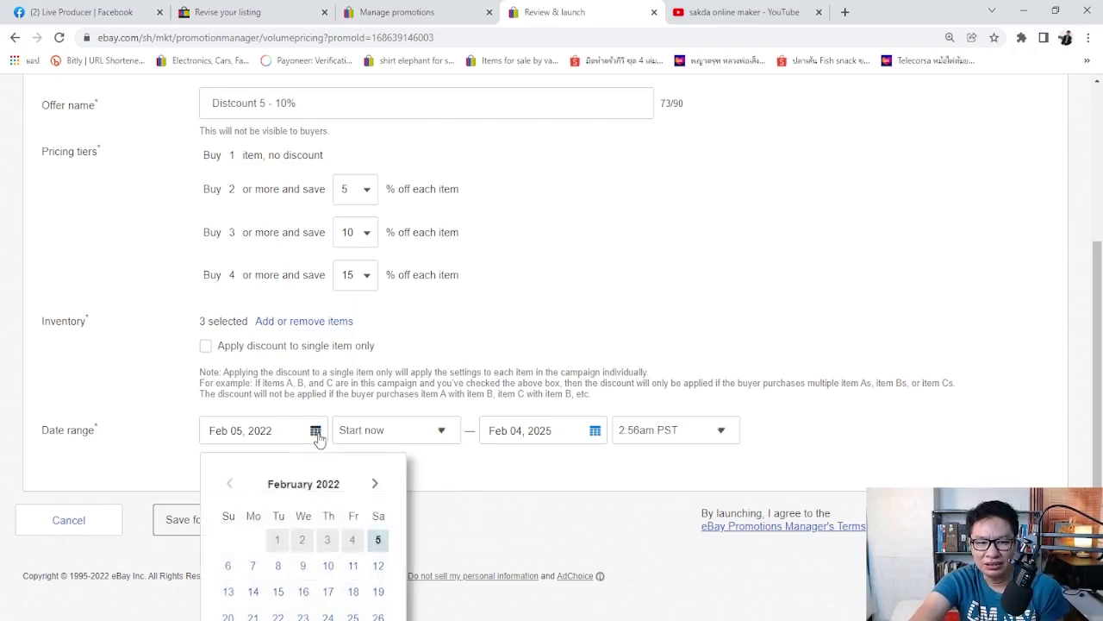
scroll(317, 435, down, 1)
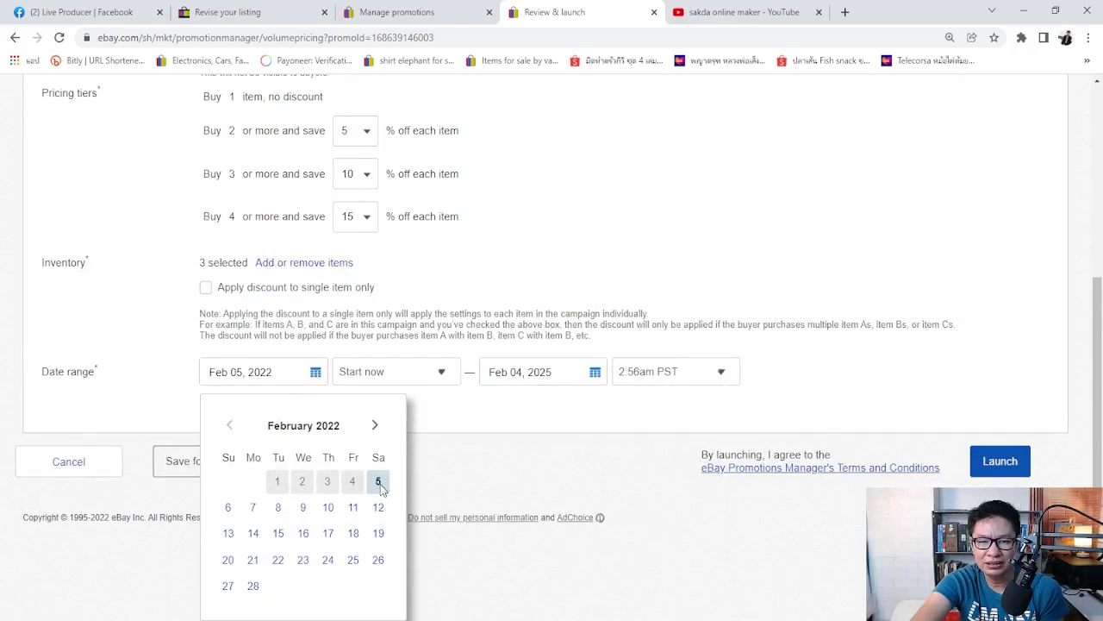
click(378, 481)
click(440, 435)
click(404, 441)
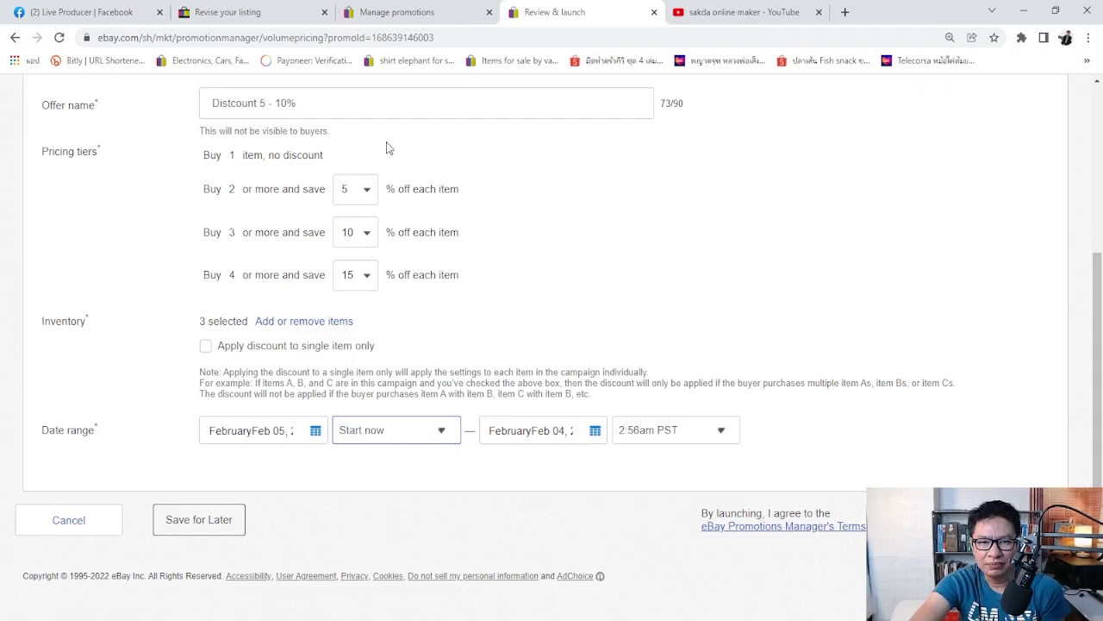
click(528, 473)
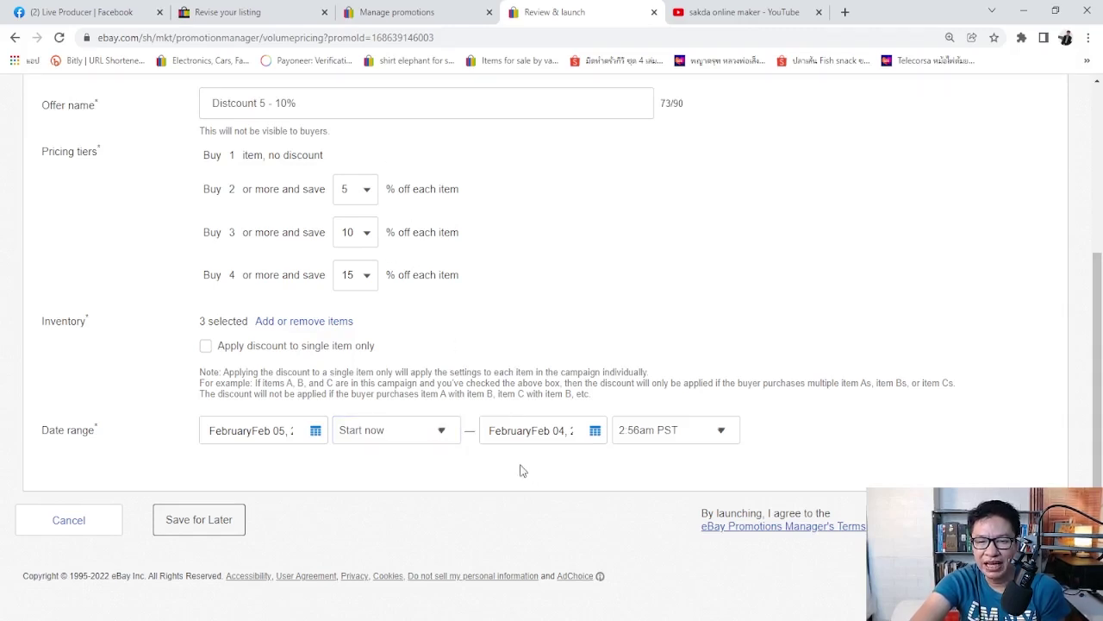
- Set the offer's end date to Feb 14, 2025
click(594, 431)
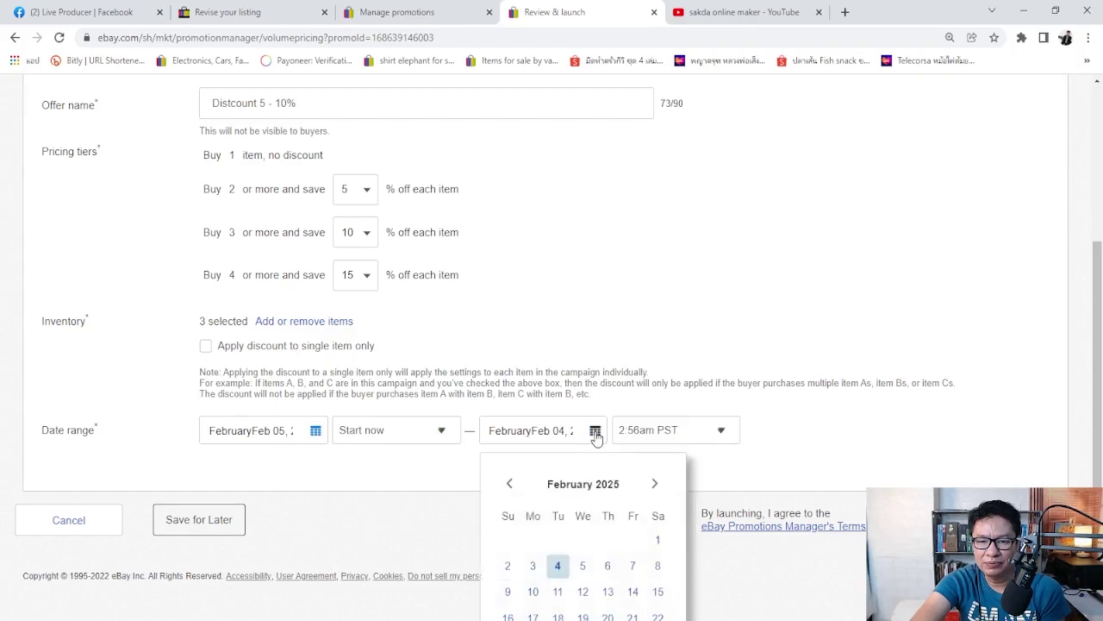
scroll(609, 444, down, 1)
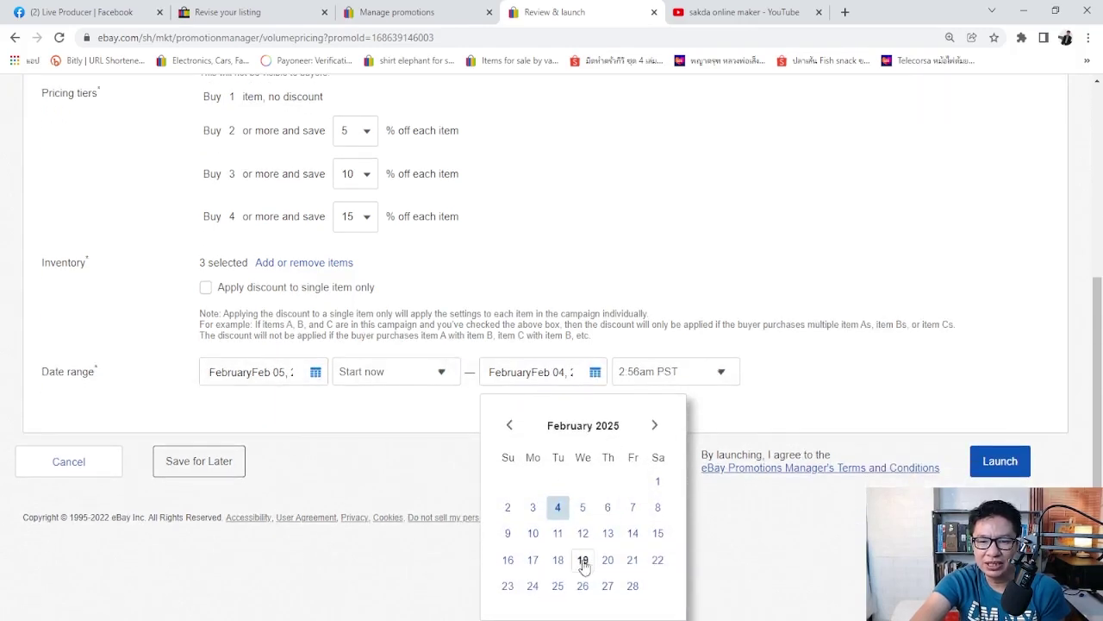
click(633, 532)
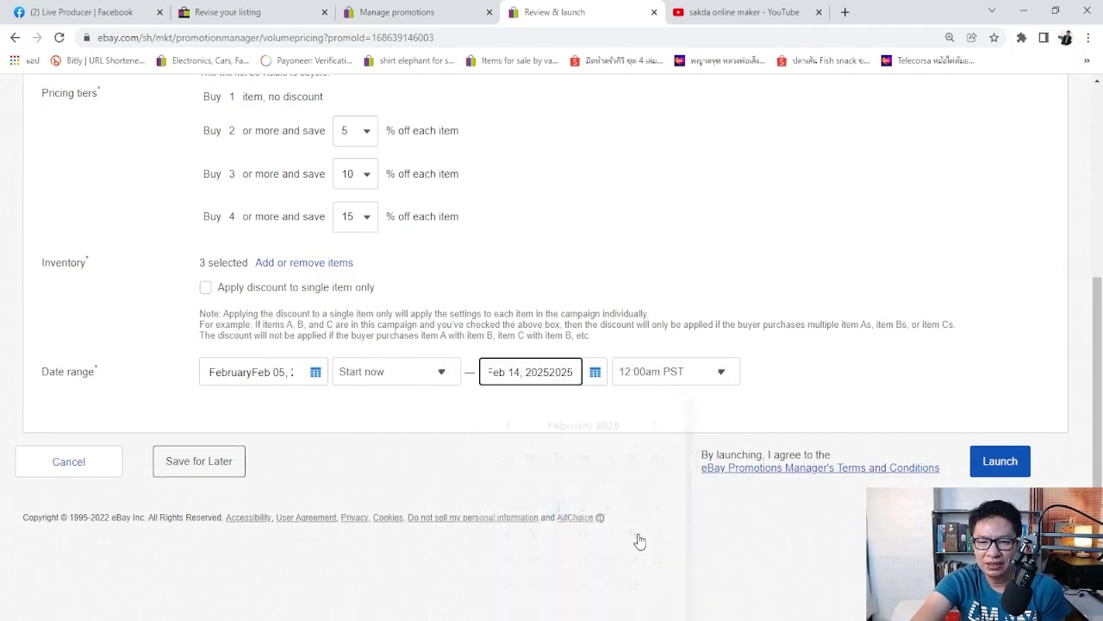
click(670, 485)
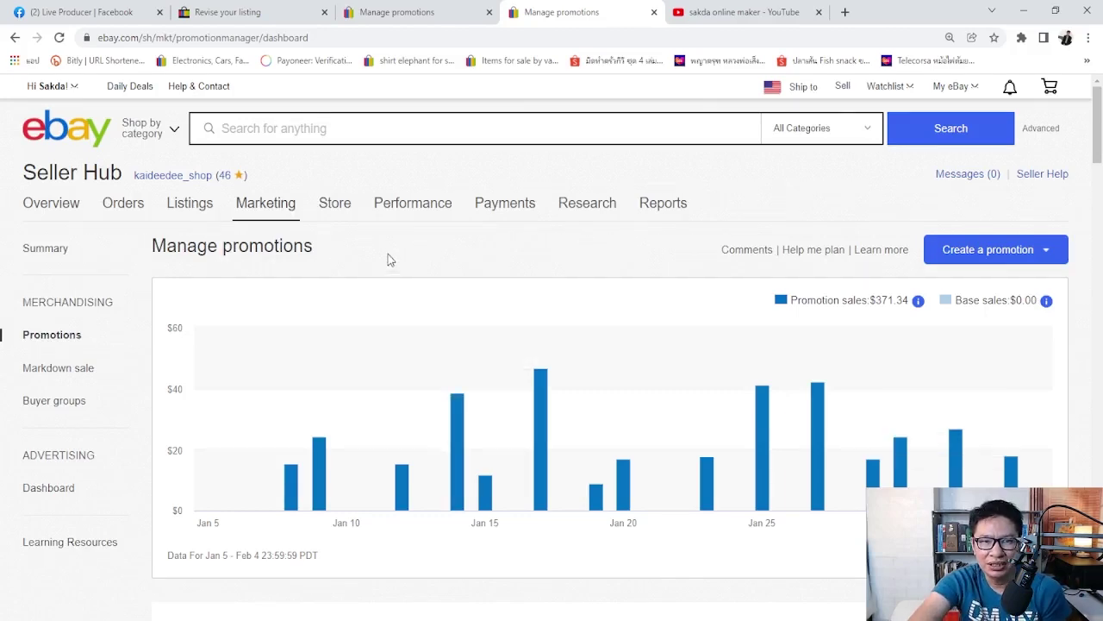
- Close the duplicate Manage promotions page and open the updated Schwarzkopf Glatt Hair Straightener listing from the revision success message
middle_click(420, 14)
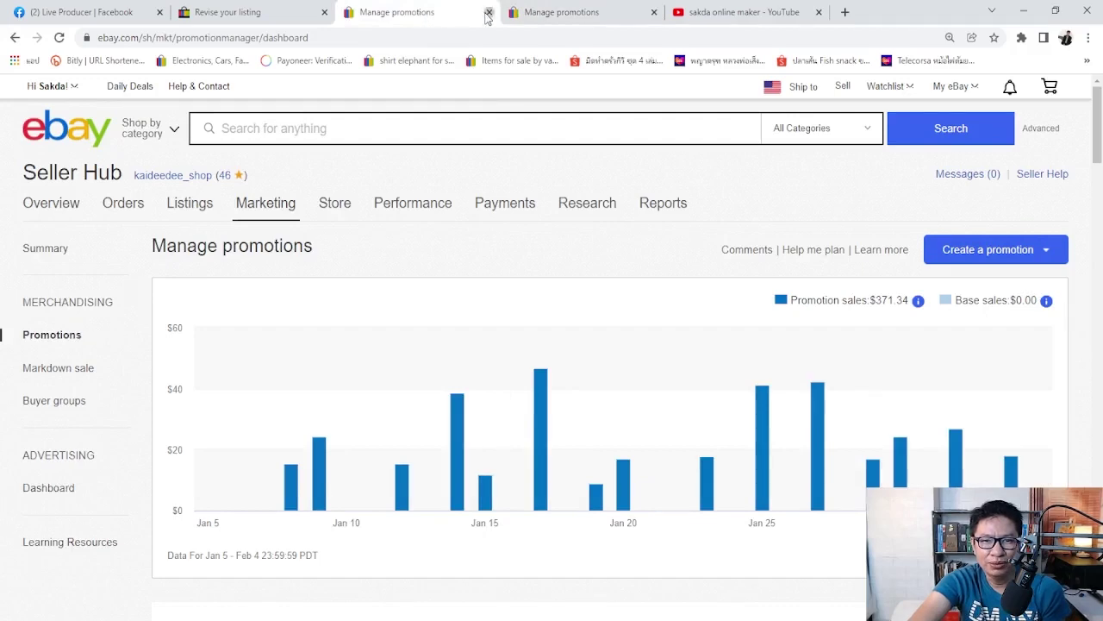
click(287, 19)
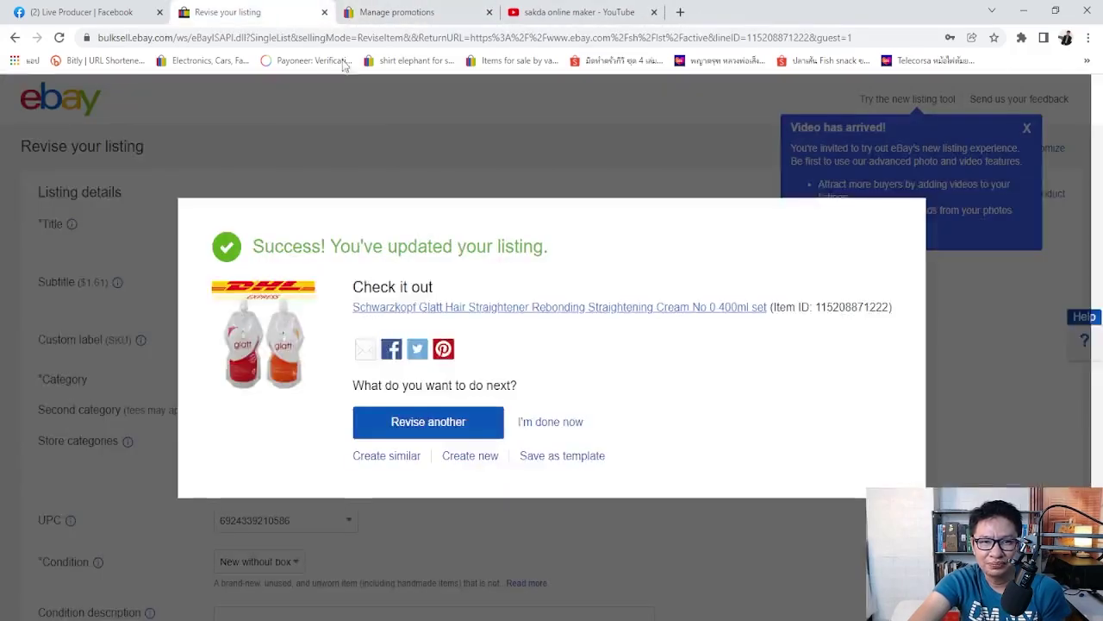
click(454, 308)
scroll(455, 310, down, 3)
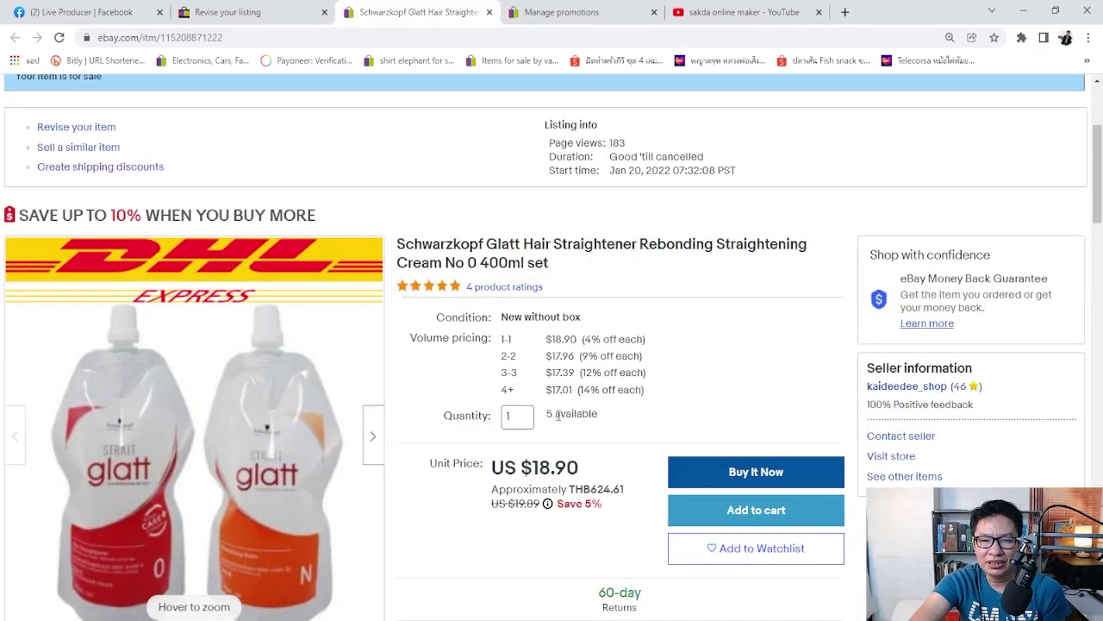
- Check the available quantity and the volume pricing tiers shown on the Schwarzkopf Glatt listing
drag(547, 416, 607, 416)
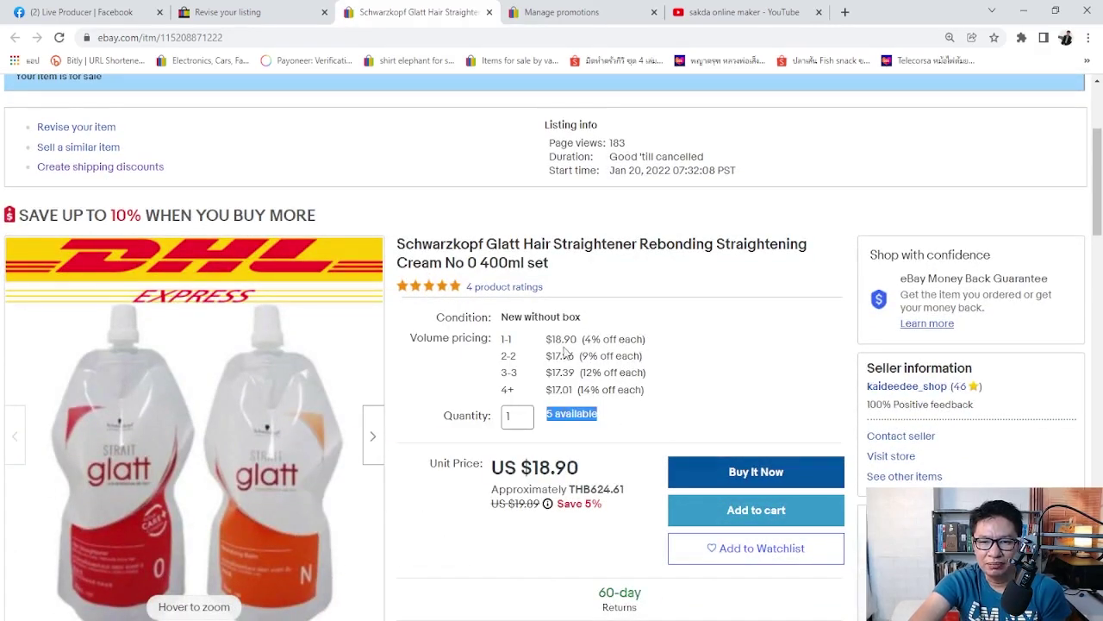
drag(549, 340, 645, 390)
click(728, 380)
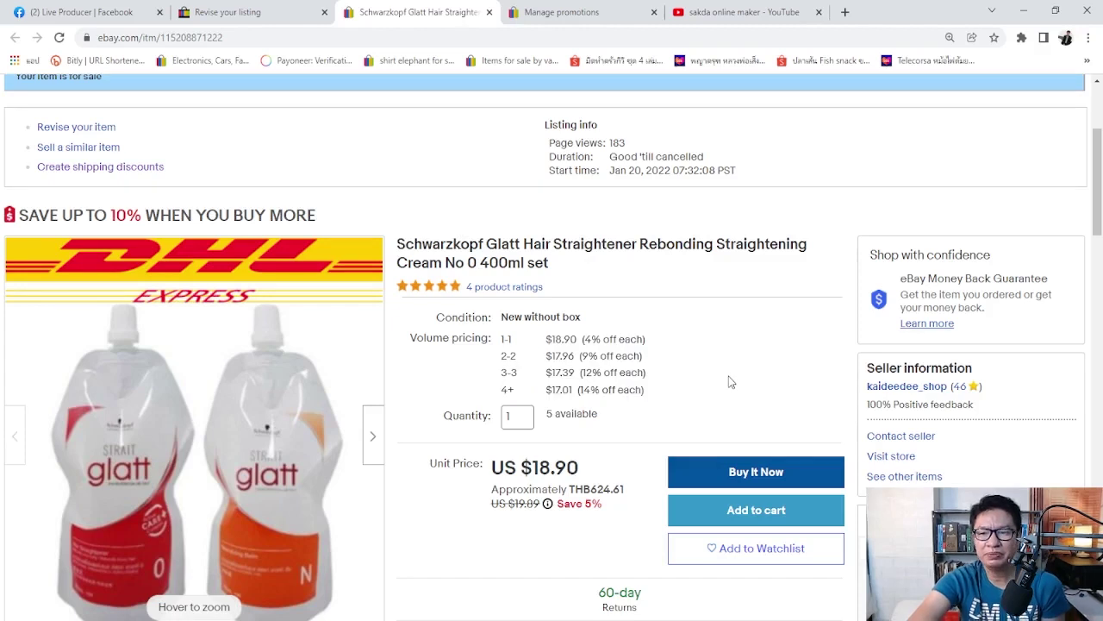